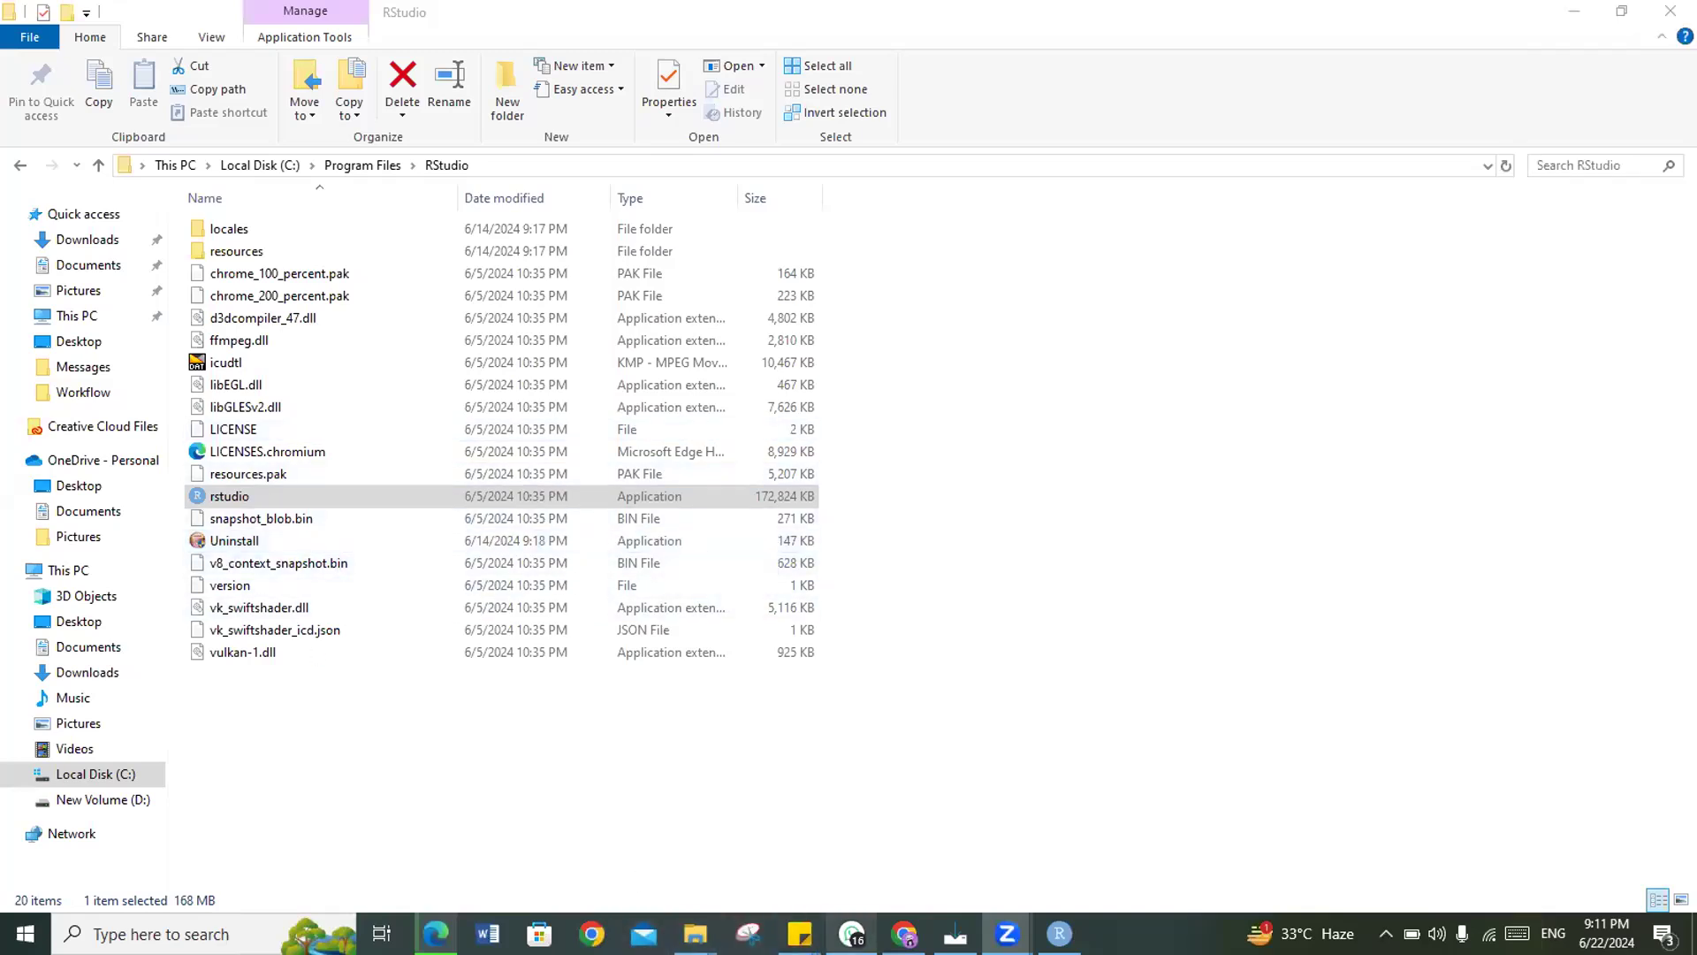
Step: Switch to the browser, look over the RStudio Desktop download page, and return to the file window
{"action": "mouse_move", "coordinate": [904, 934]}
{"action": "mouse_move", "coordinate": [851, 933]}
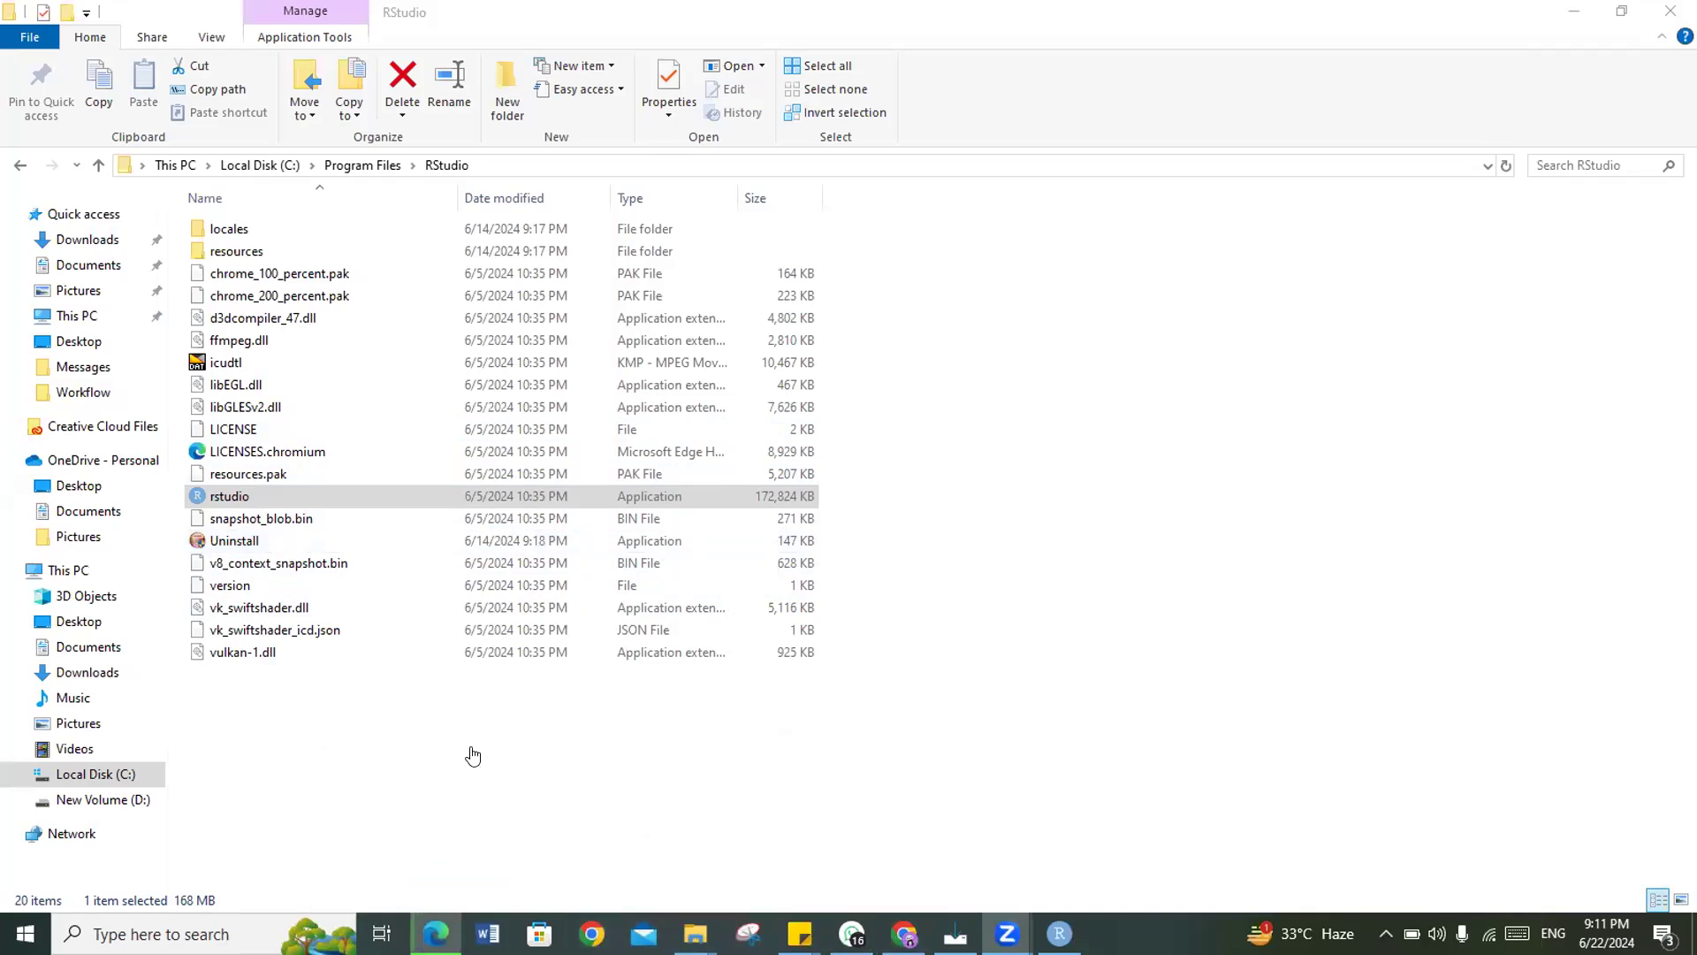
{"action": "key", "text": "alt+Tab"}
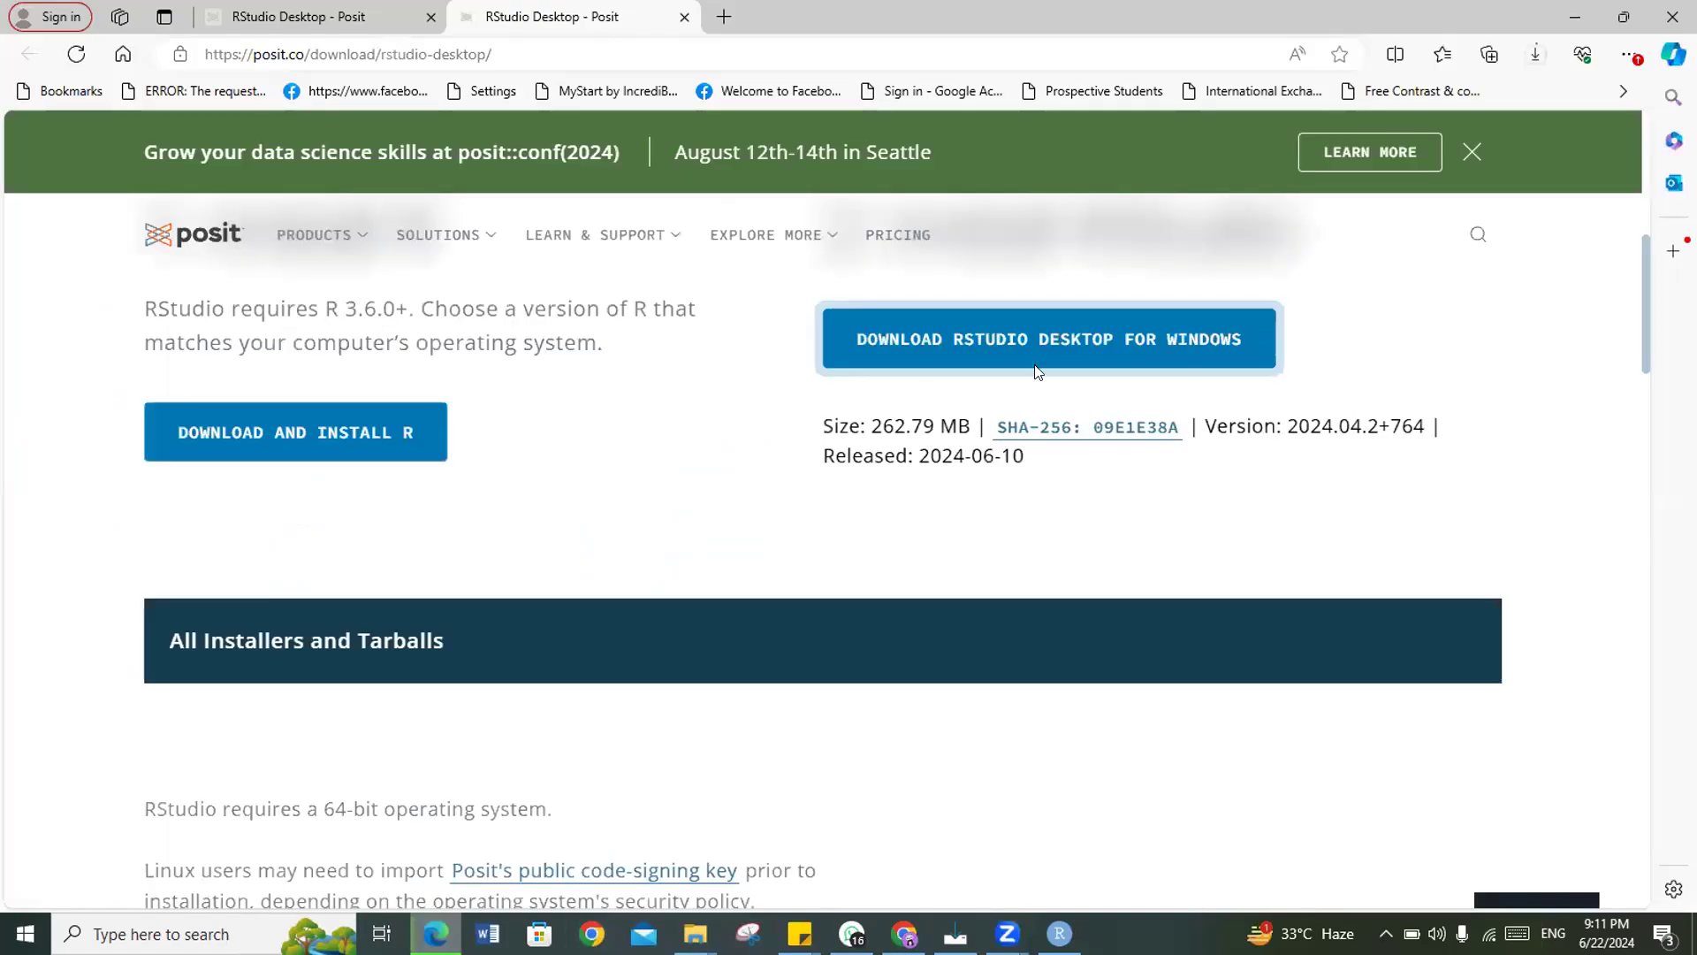
{"action": "scroll", "coordinate": [1029, 371], "scroll_direction": "up", "scroll_amount": 5}
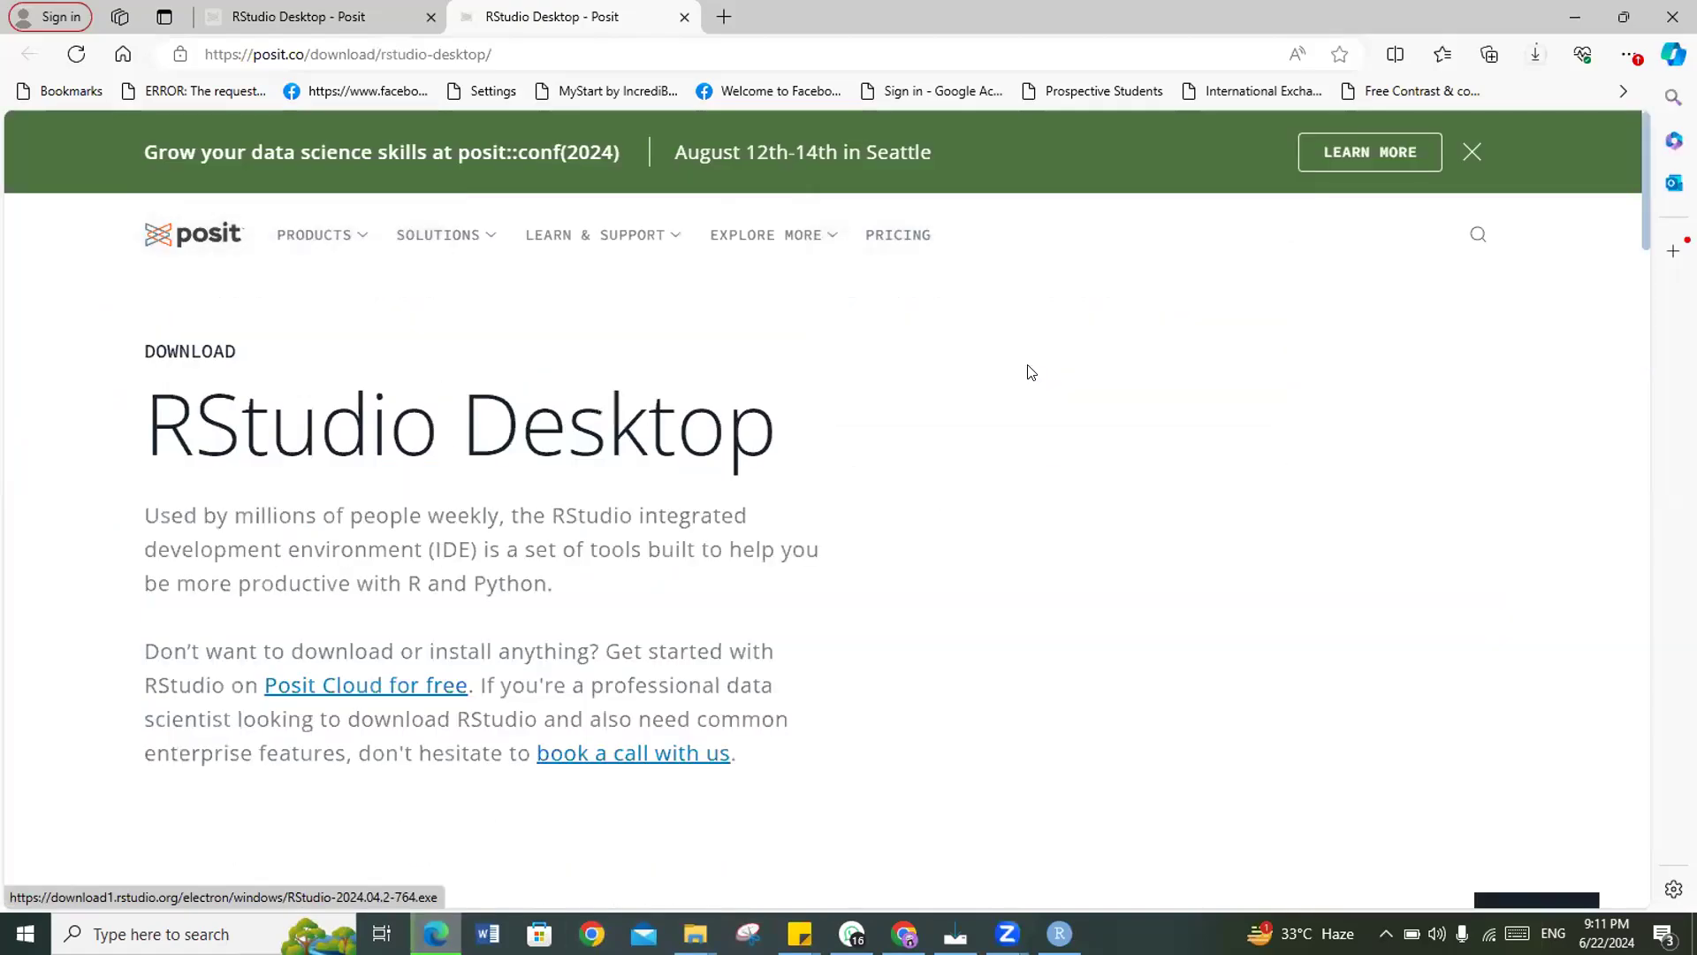
{"action": "left_click", "coordinate": [1576, 17]}
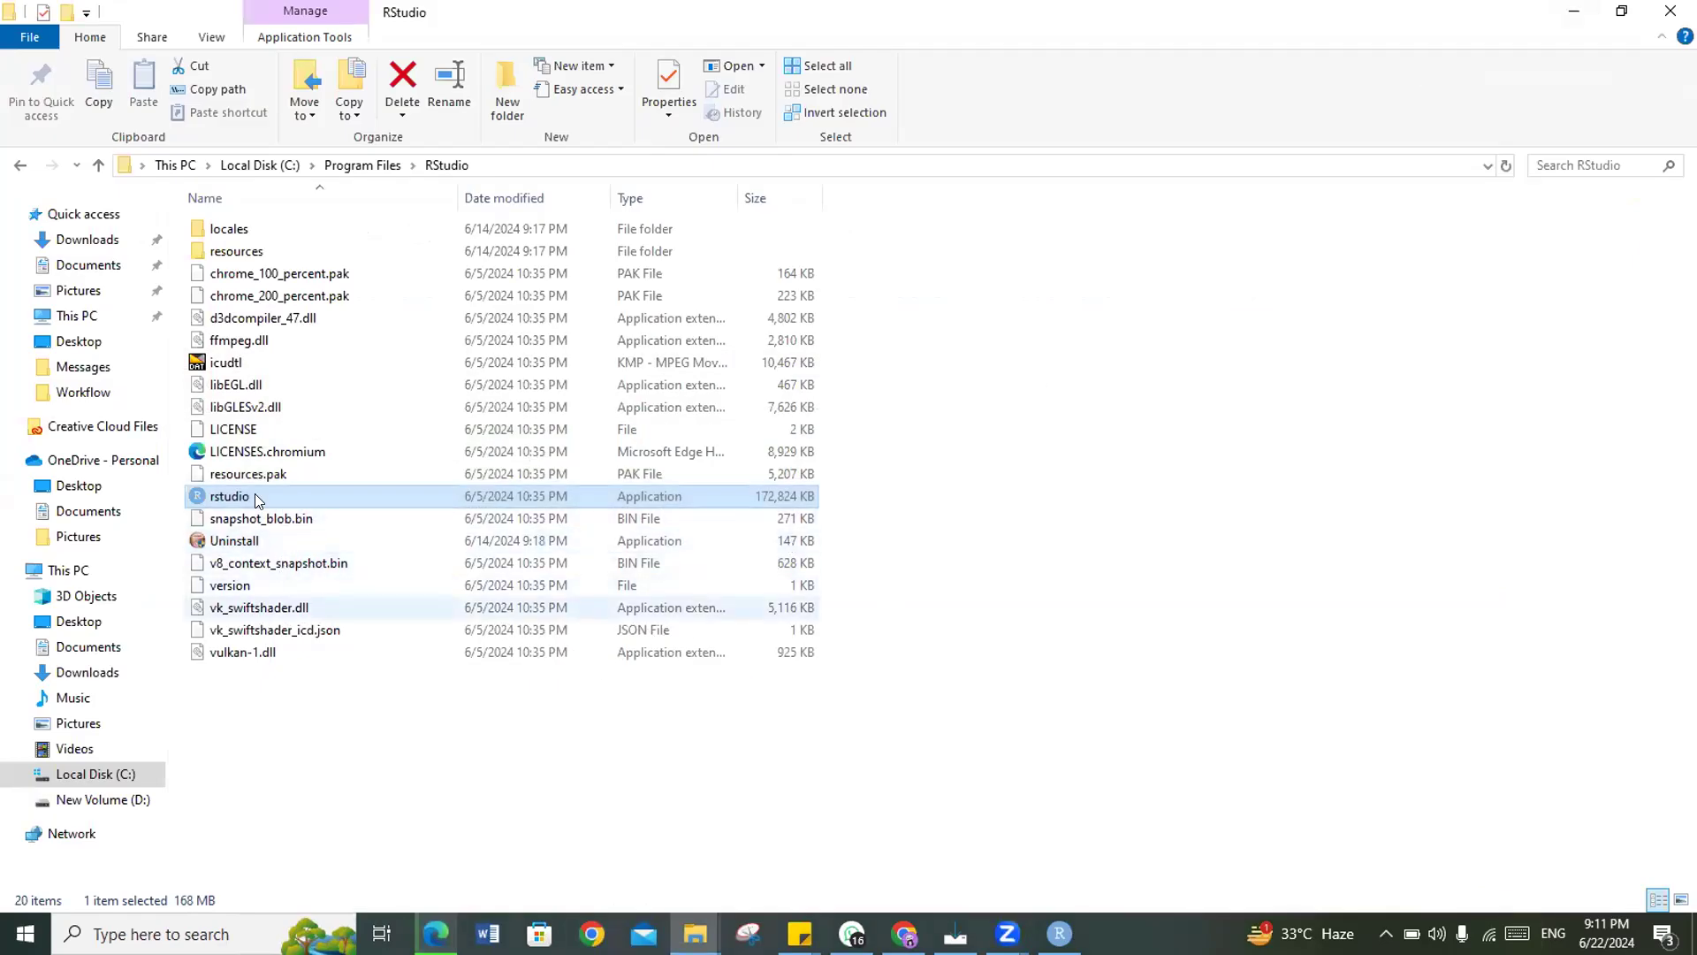
Step: Launch the R-4.4.1-win installer from the Downloads folder with English as the setup language
{"action": "left_click", "coordinate": [108, 237]}
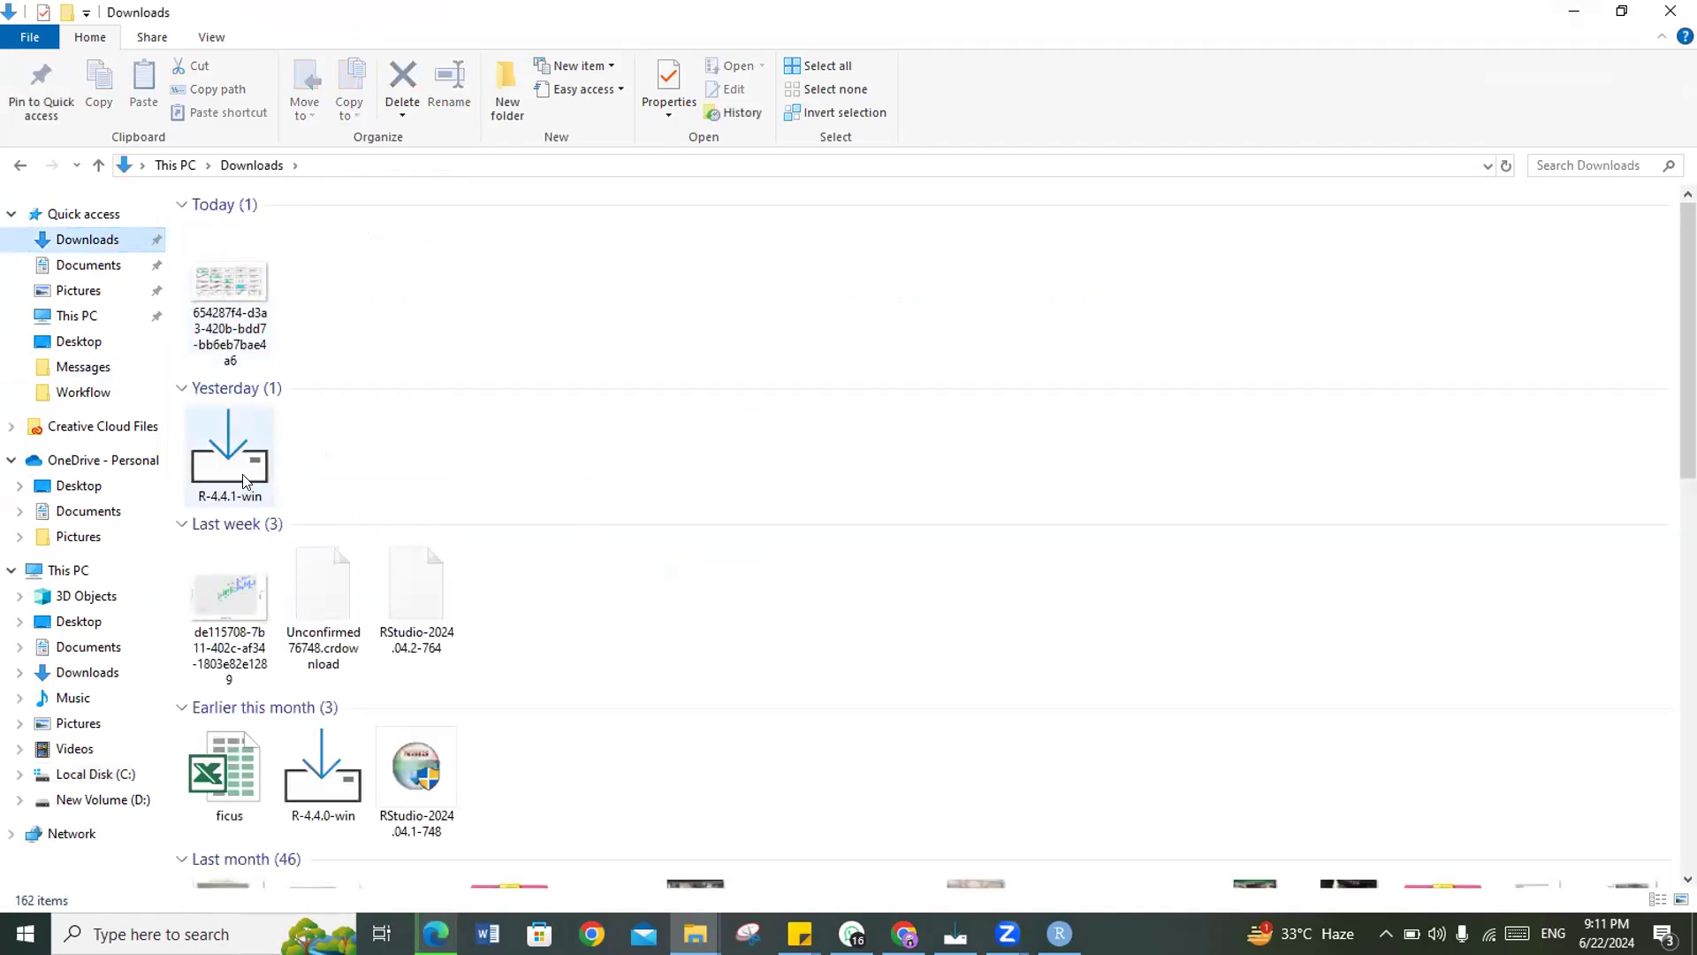
{"action": "double_click", "coordinate": [242, 465]}
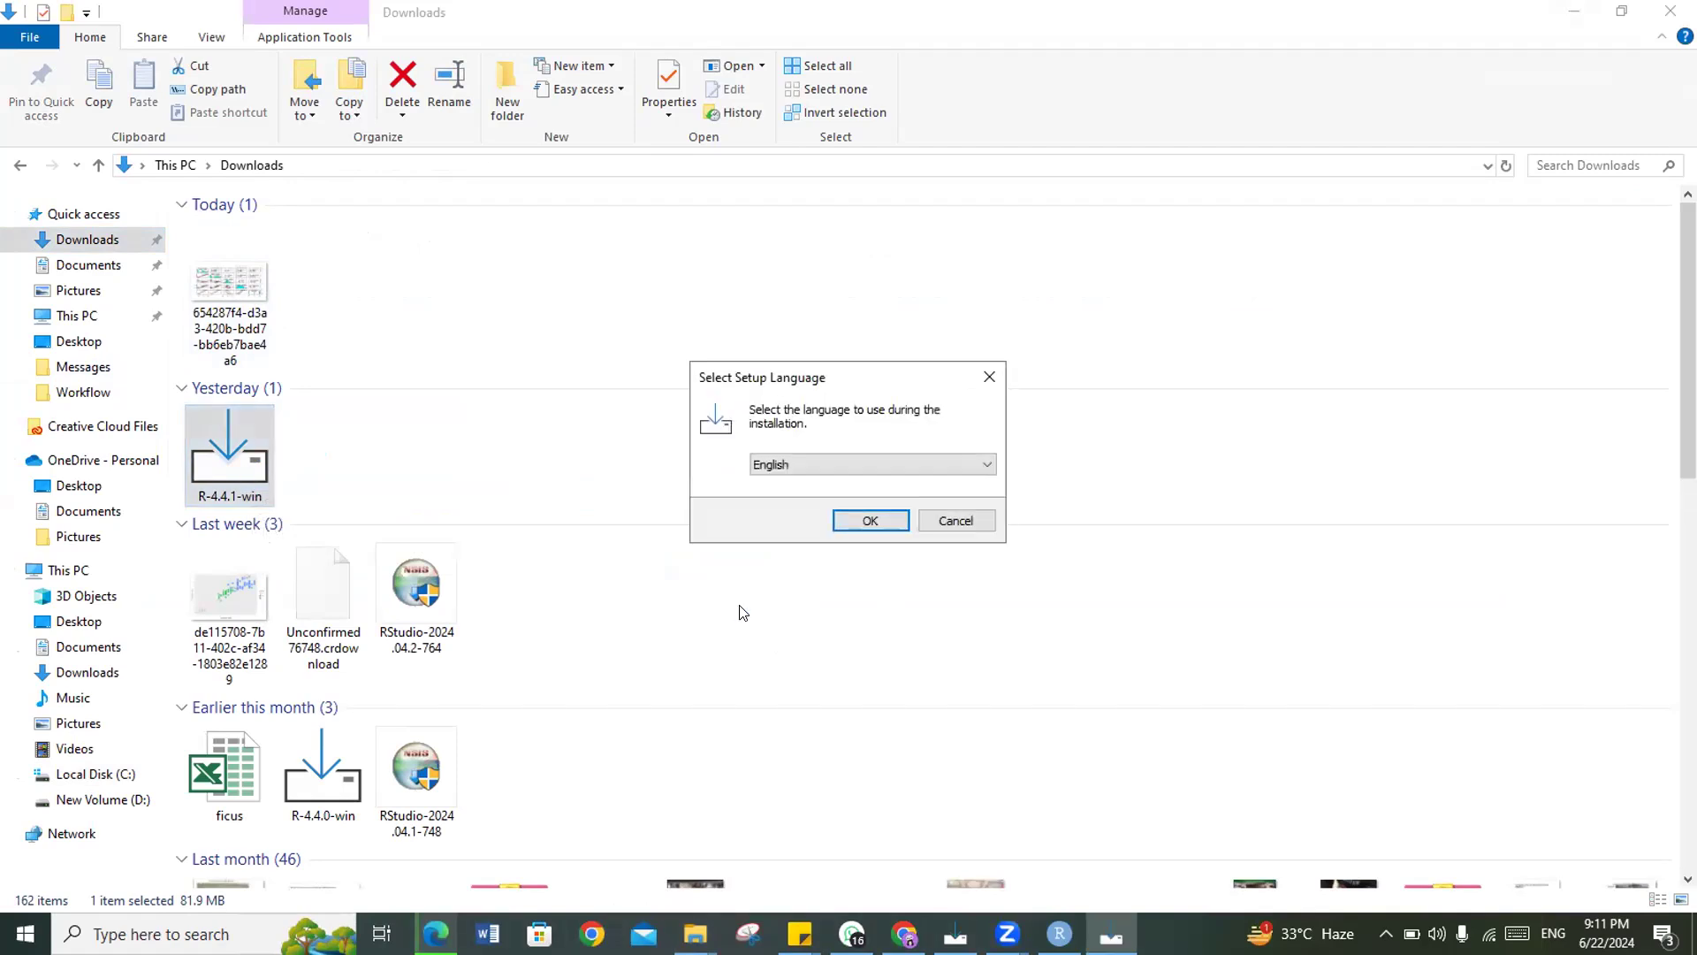
{"action": "left_click", "coordinate": [857, 524]}
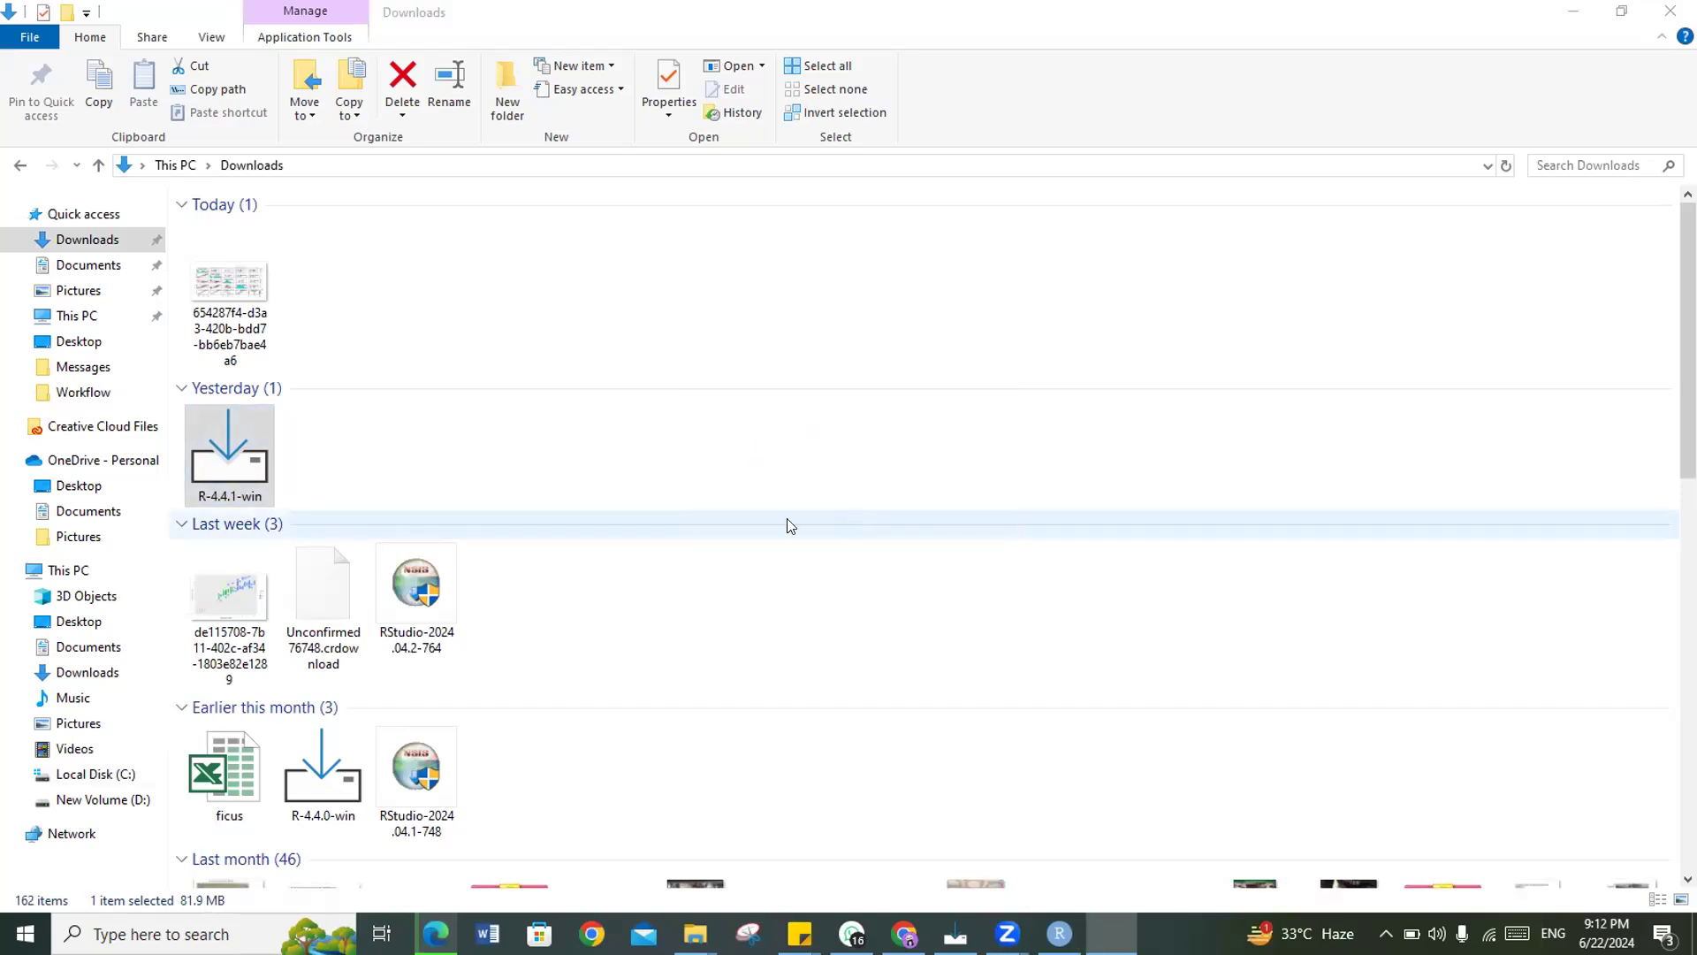
Step: Skim the license information in the R setup and accept C:\Program Files\R\R-4.4.1 as the destination
{"action": "scroll", "coordinate": [820, 509], "scroll_direction": "down", "scroll_amount": 15}
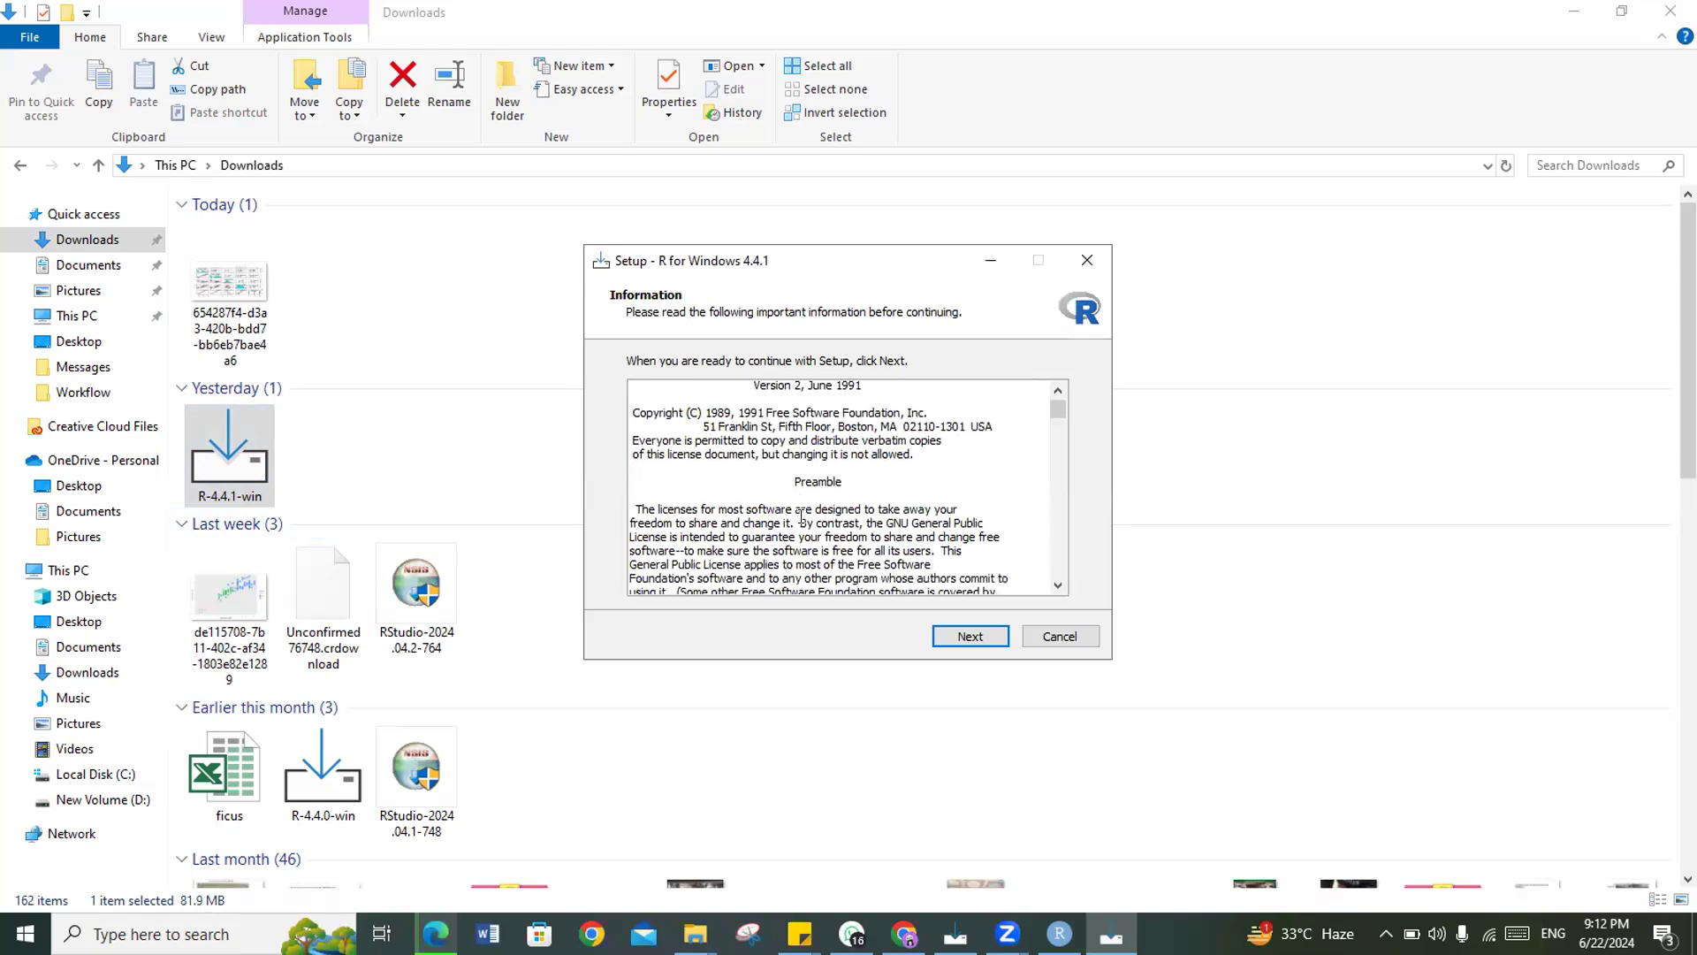
{"action": "scroll", "coordinate": [800, 516], "scroll_direction": "down", "scroll_amount": 5}
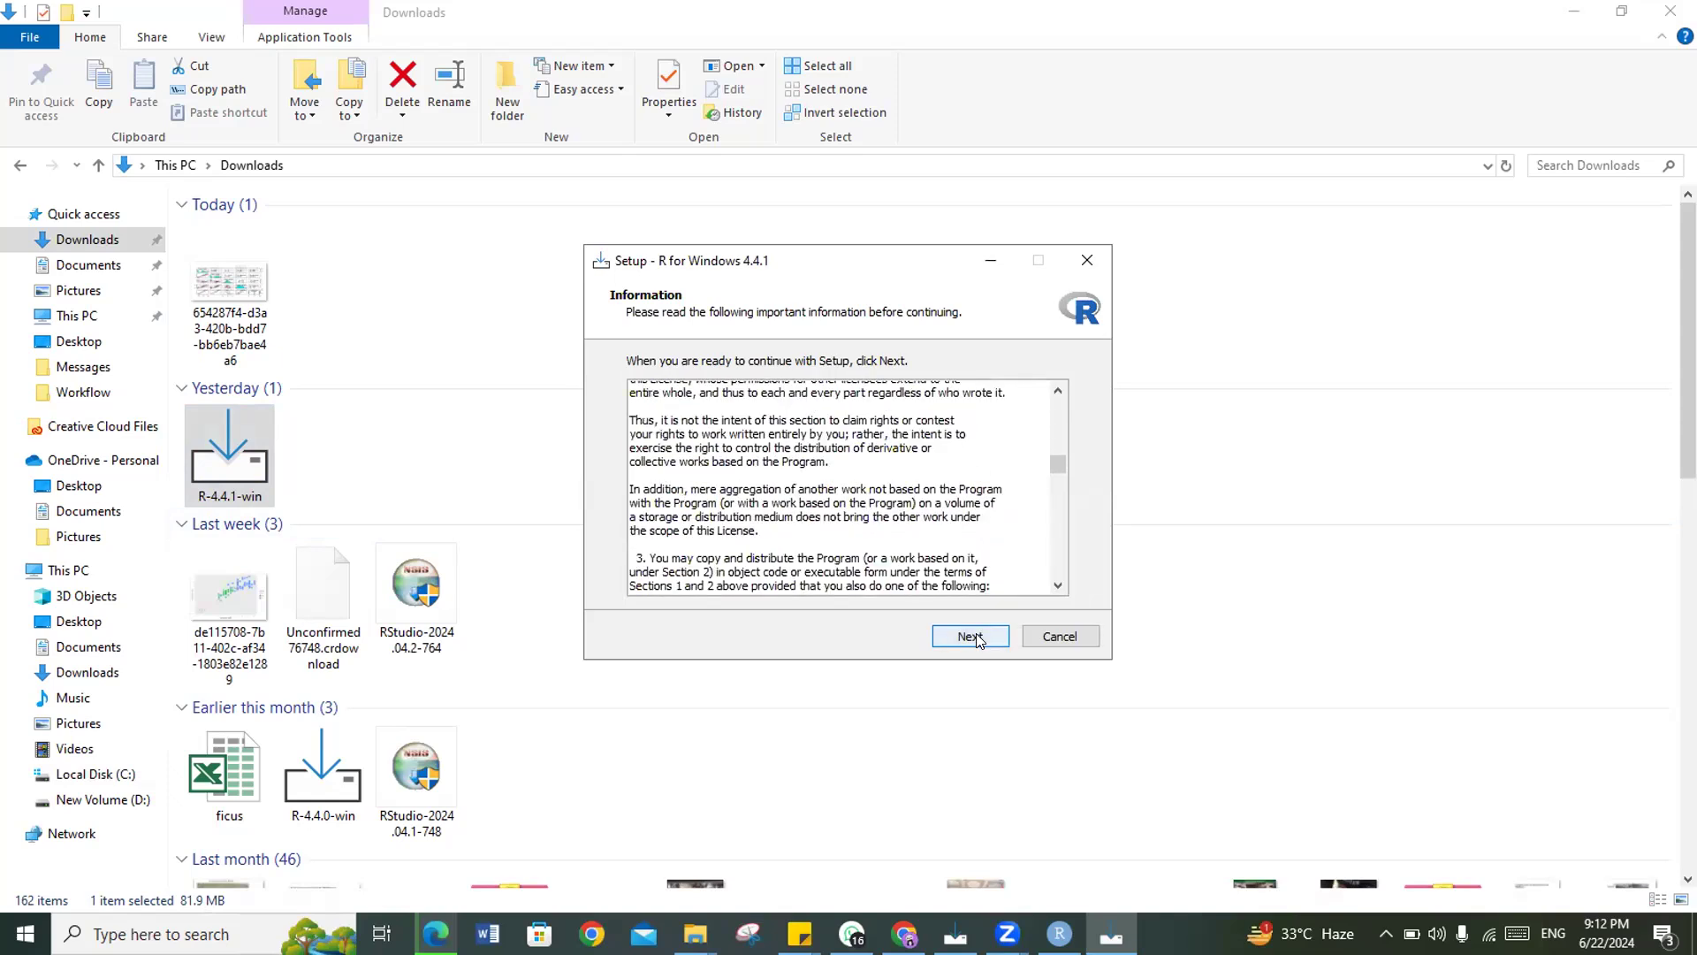
{"action": "left_click", "coordinate": [976, 633]}
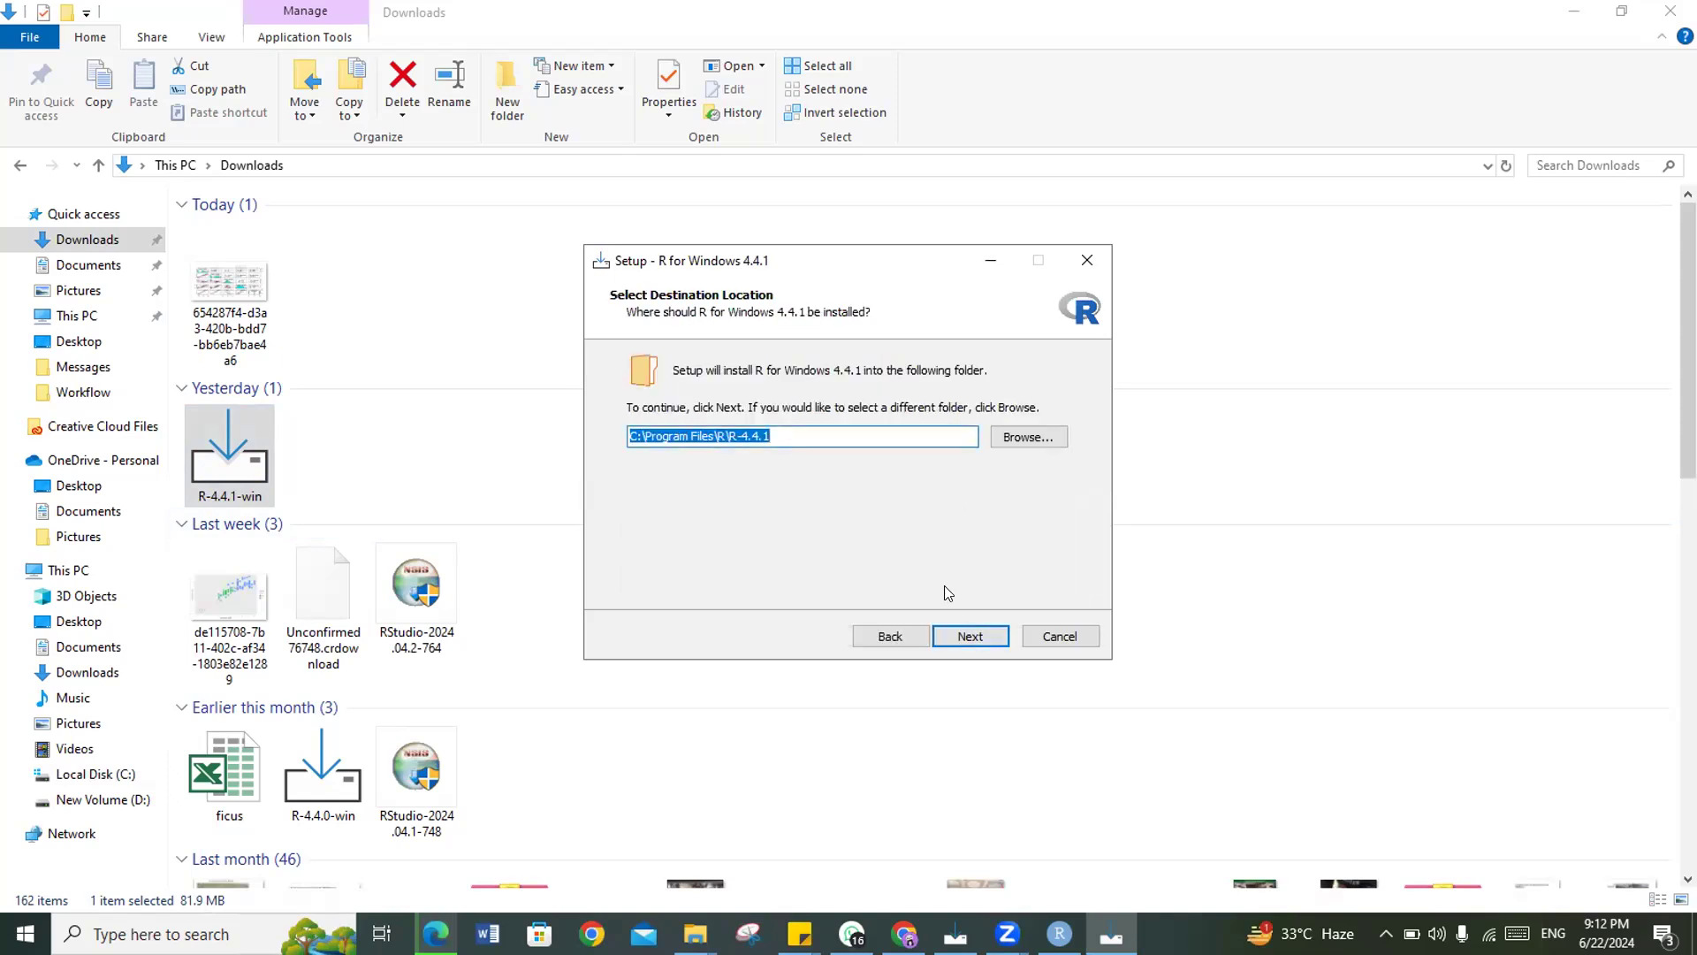
{"action": "left_click", "coordinate": [969, 638]}
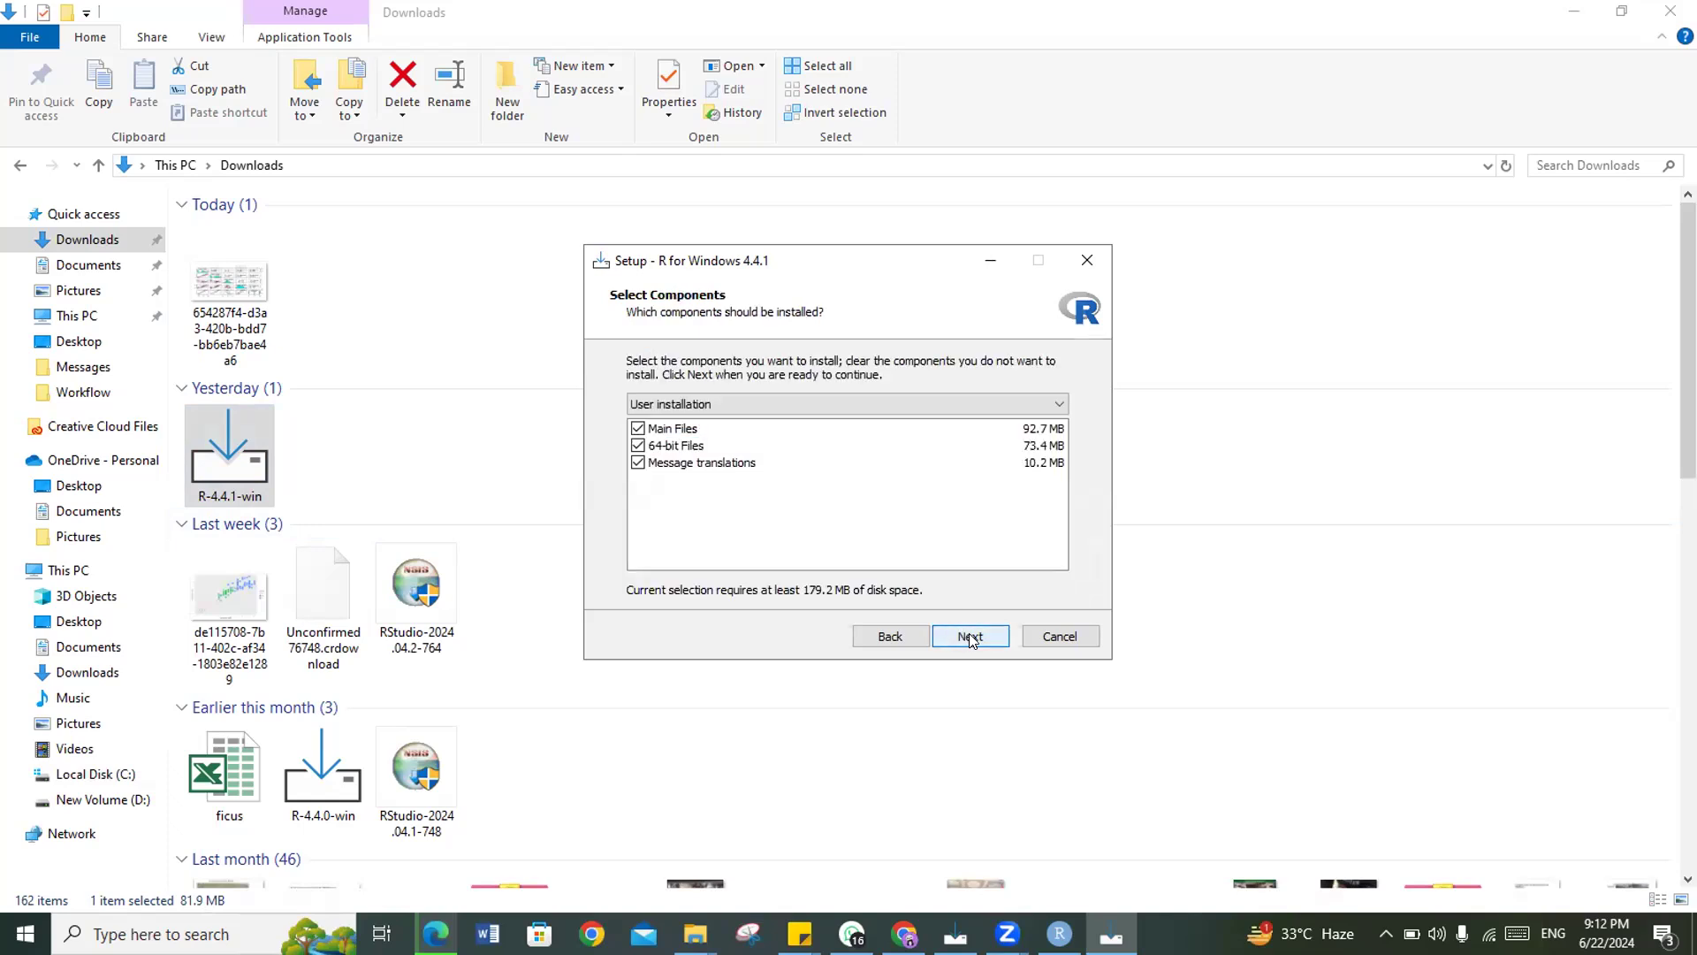
Step: Keep all user installation components despite the insufficient disk space and accept the default startup options
{"action": "left_click", "coordinate": [969, 638]}
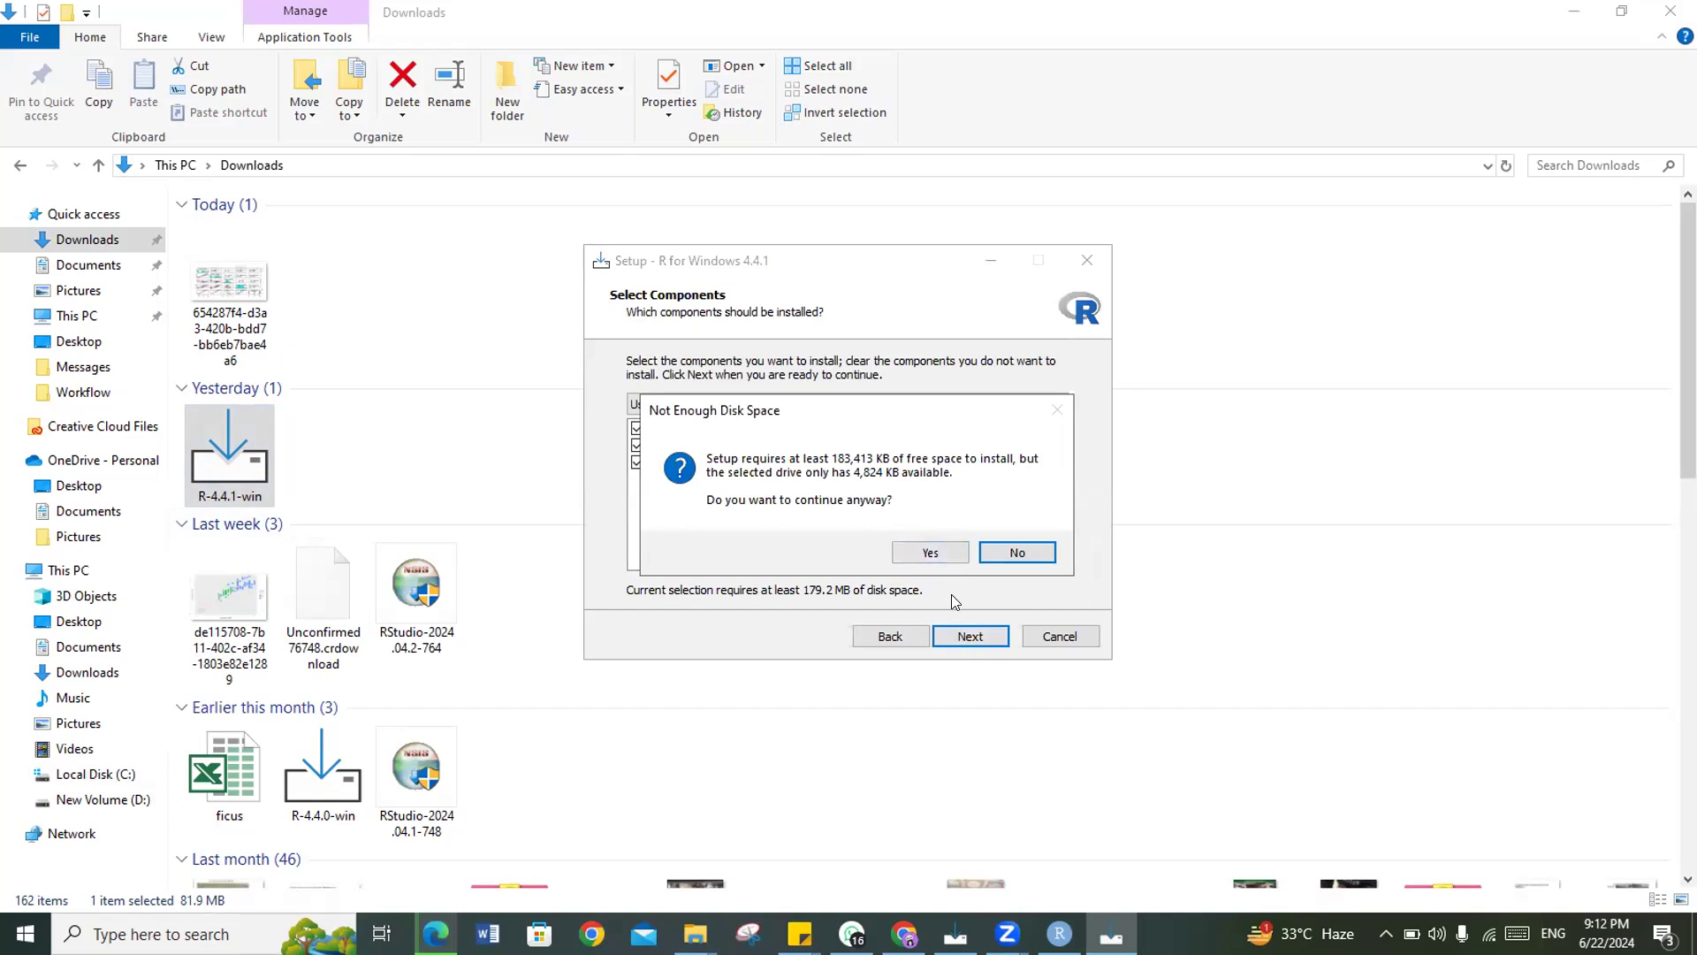
{"action": "left_click", "coordinate": [930, 553]}
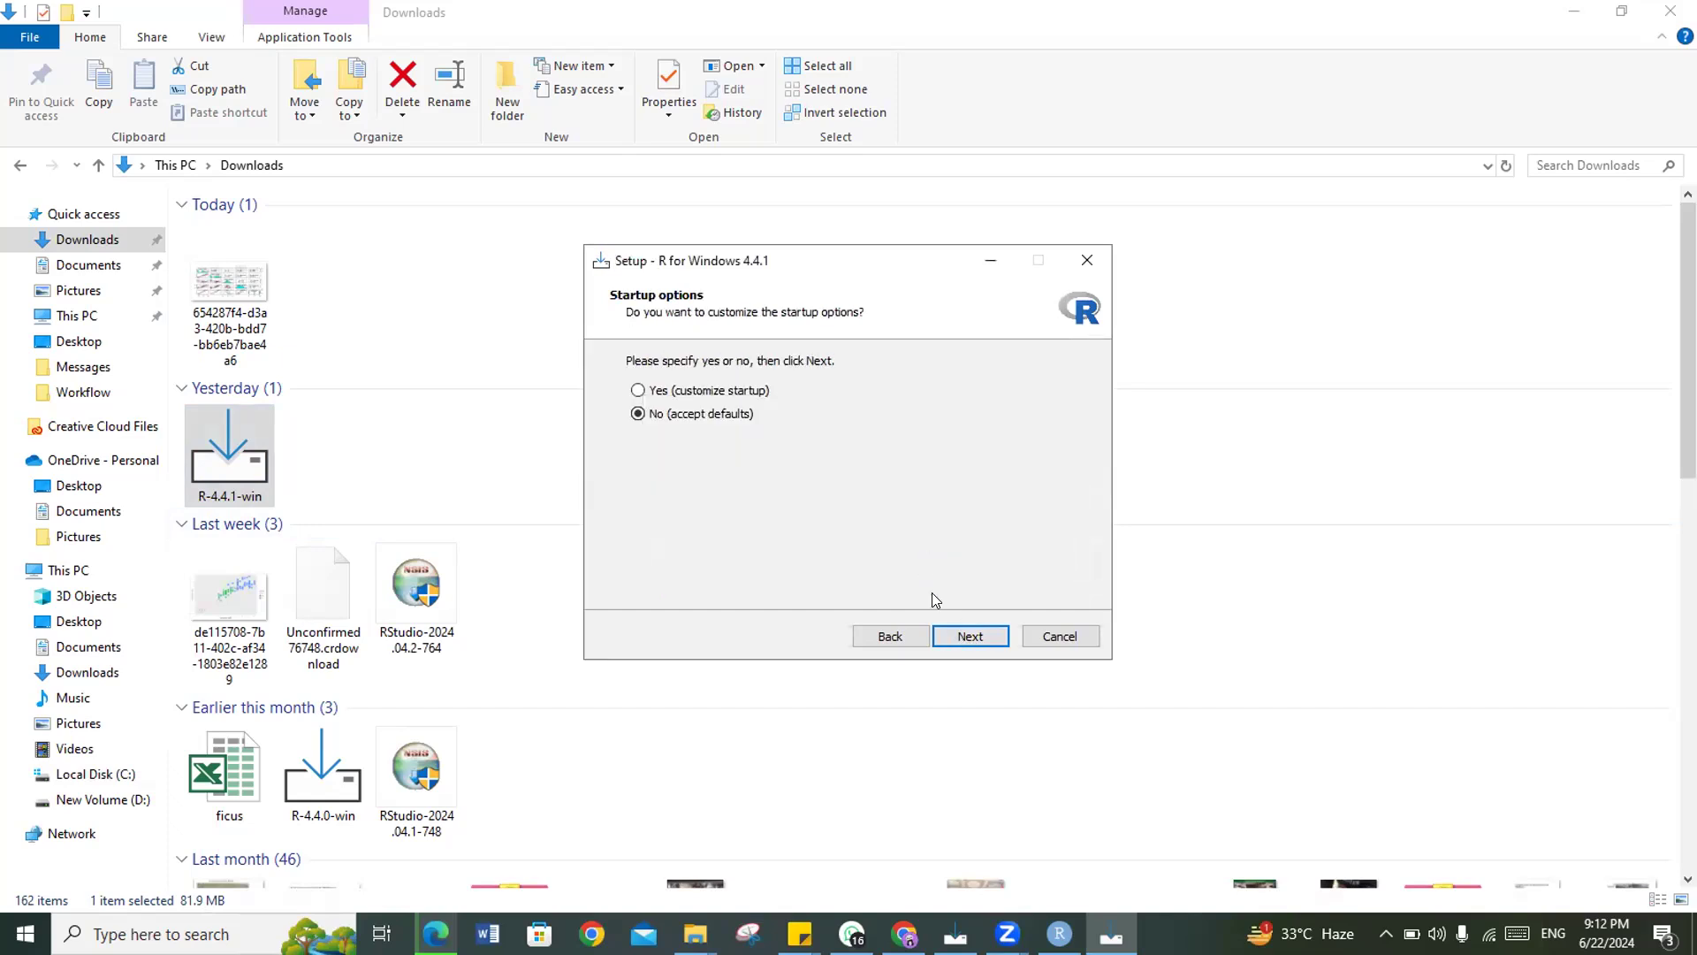
{"action": "left_click", "coordinate": [970, 638]}
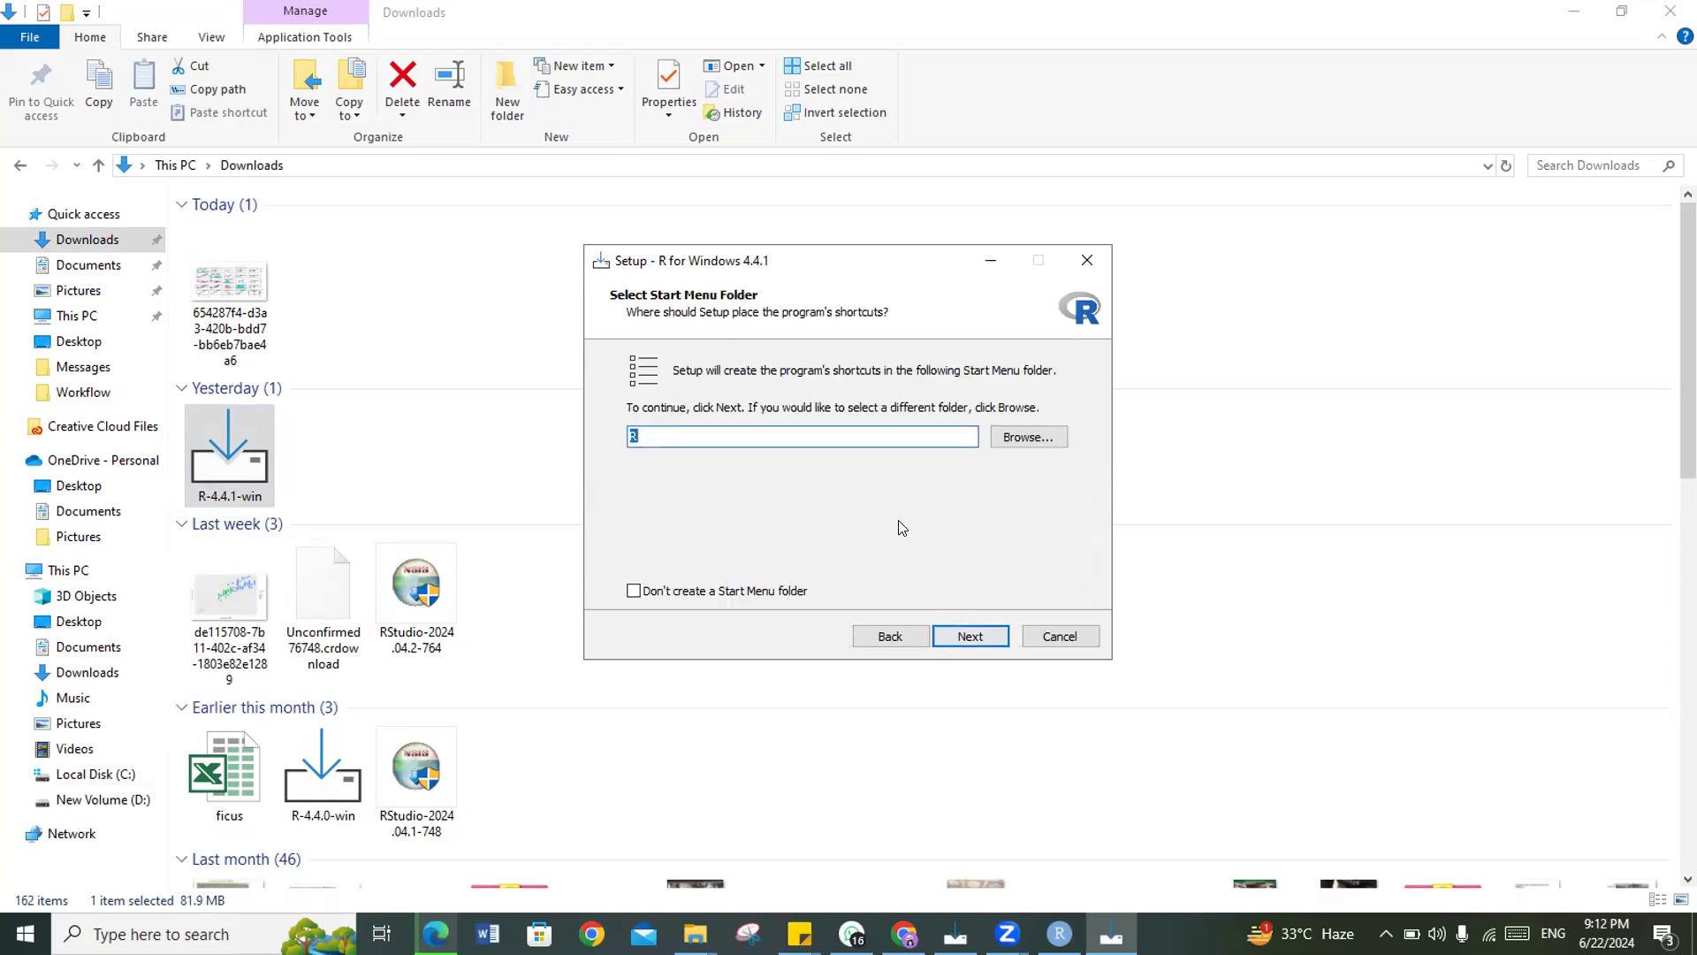
Step: Try to install R 4.4.1 with the Start Menu folder R and the default additional tasks, and cancel the installation
{"action": "left_click", "coordinate": [975, 636]}
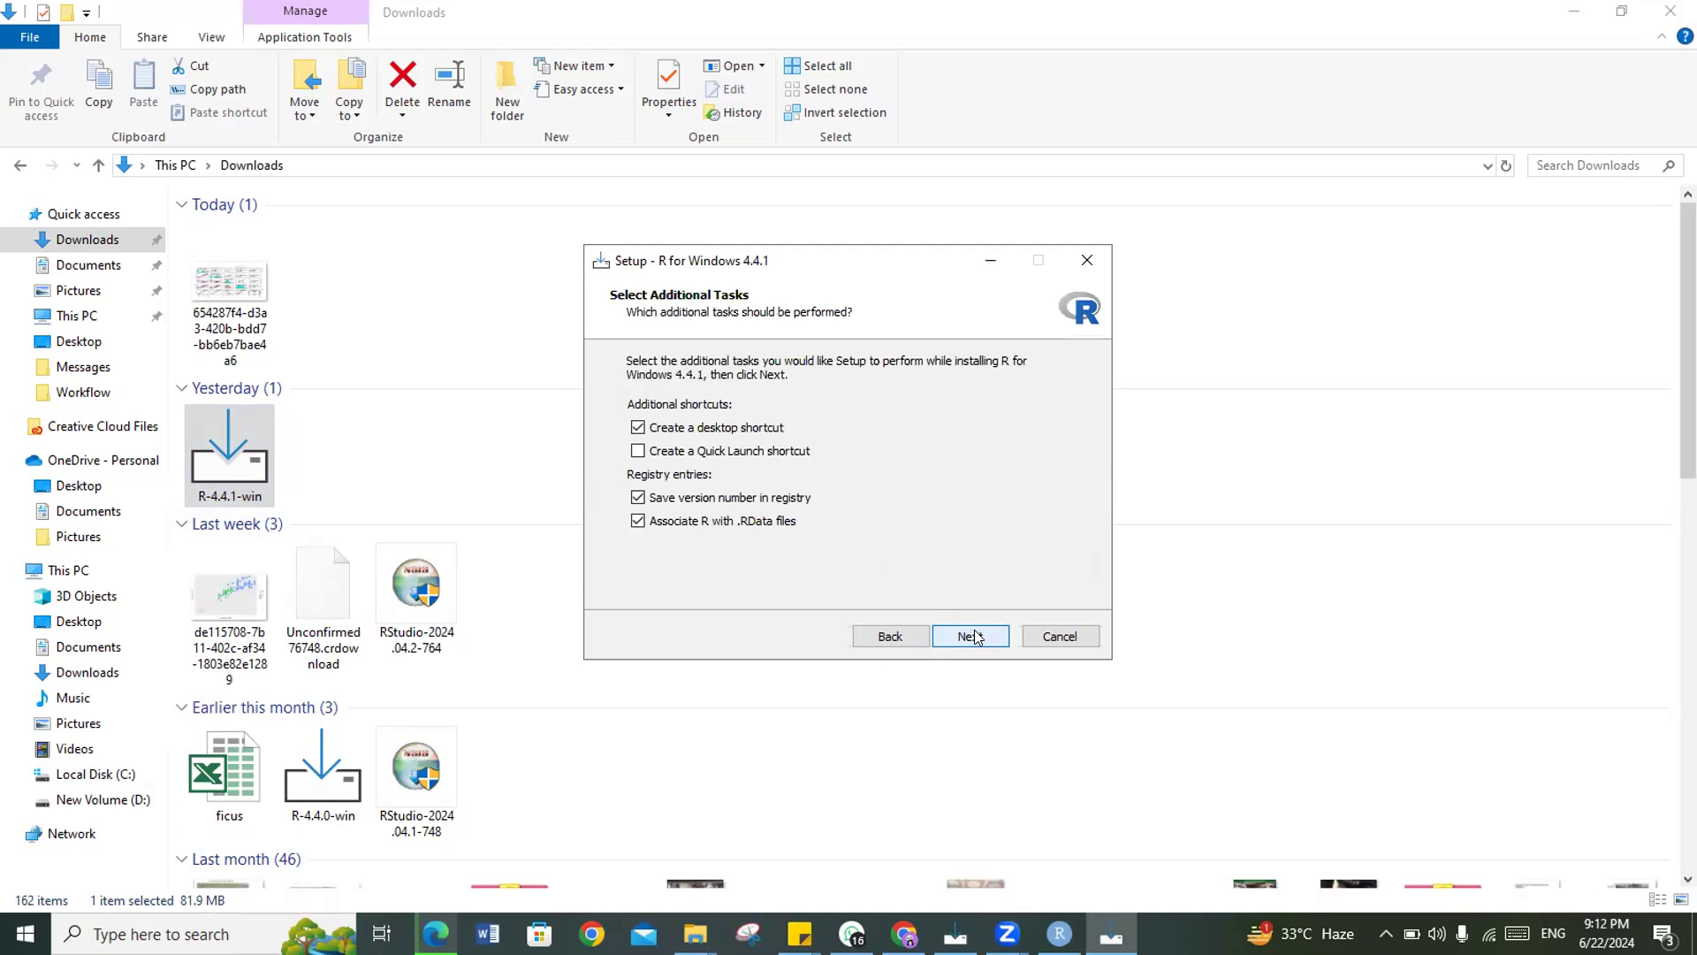
{"action": "left_click", "coordinate": [975, 636]}
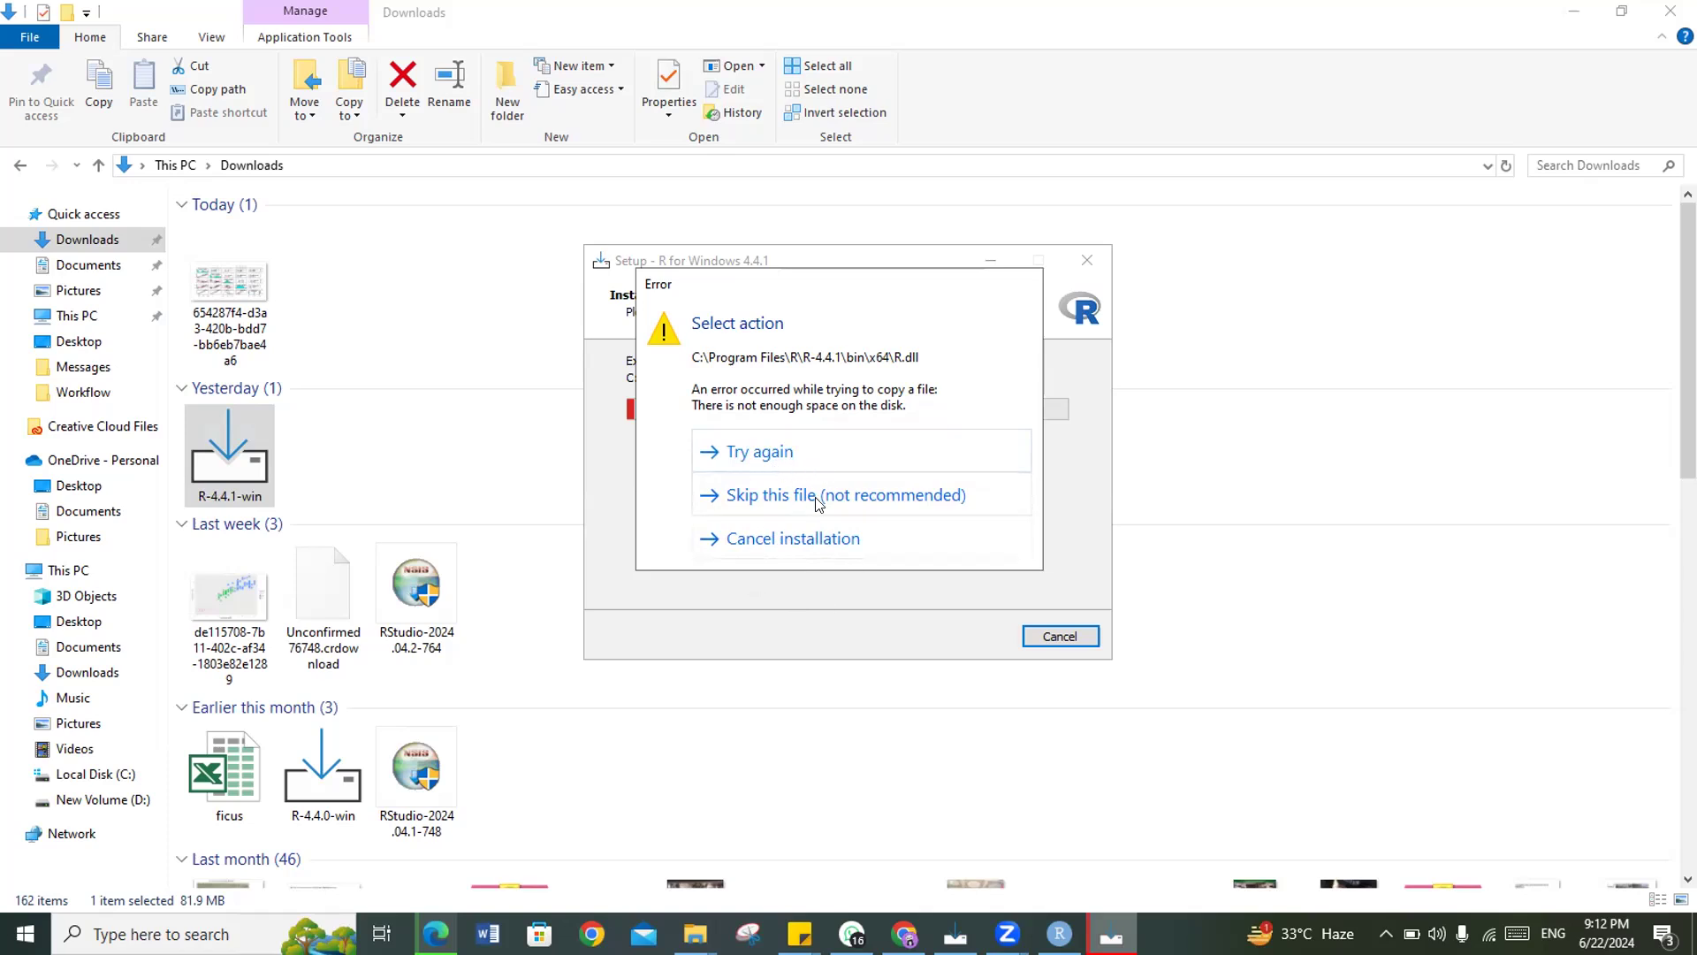
{"action": "left_click", "coordinate": [792, 539]}
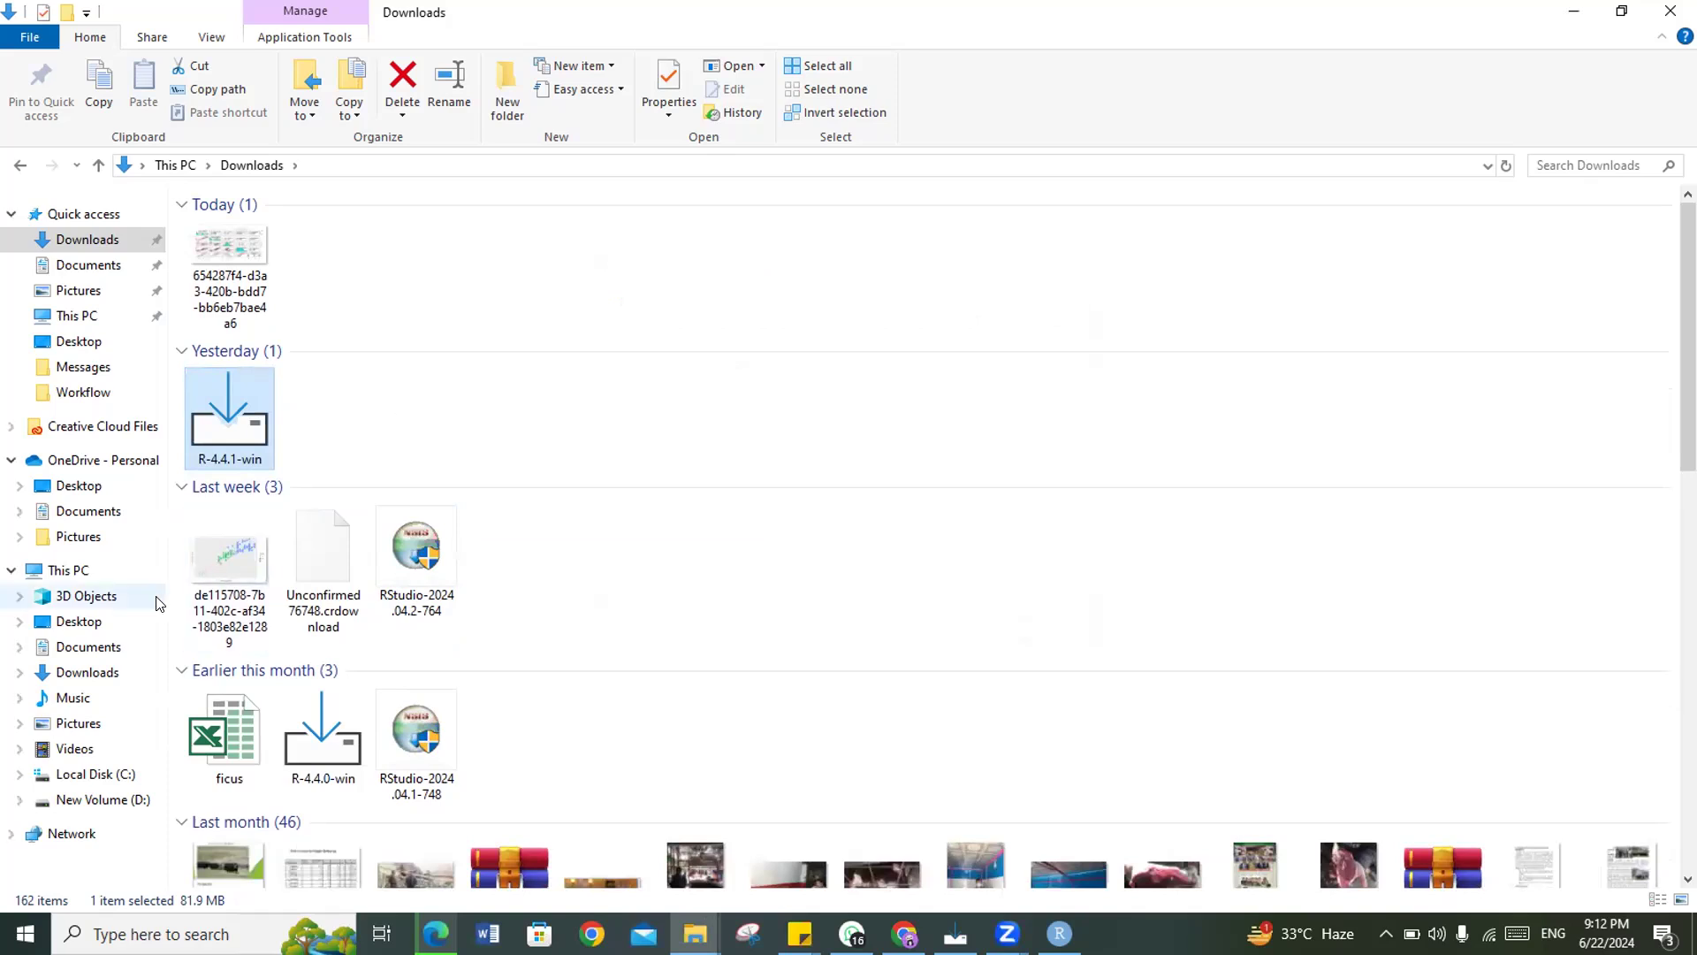
Step: Examine the program folders in Program Files on Local Disk (C:)
{"action": "left_click", "coordinate": [132, 775]}
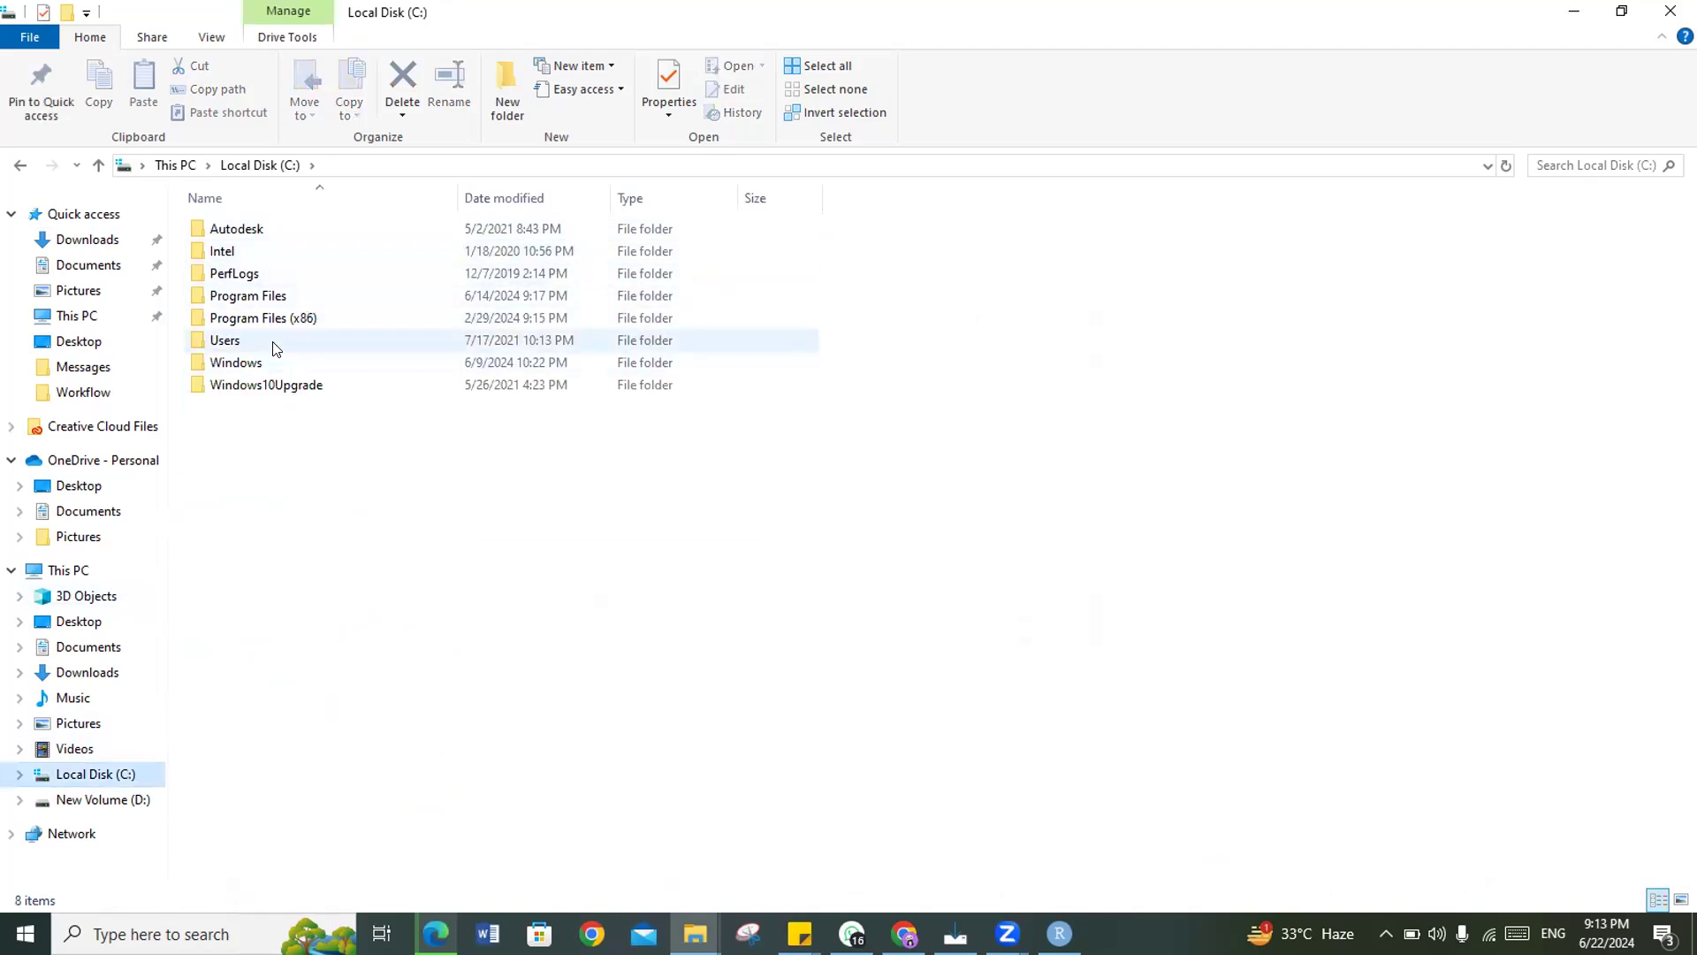
{"action": "left_click", "coordinate": [281, 305]}
{"action": "double_click", "coordinate": [281, 305]}
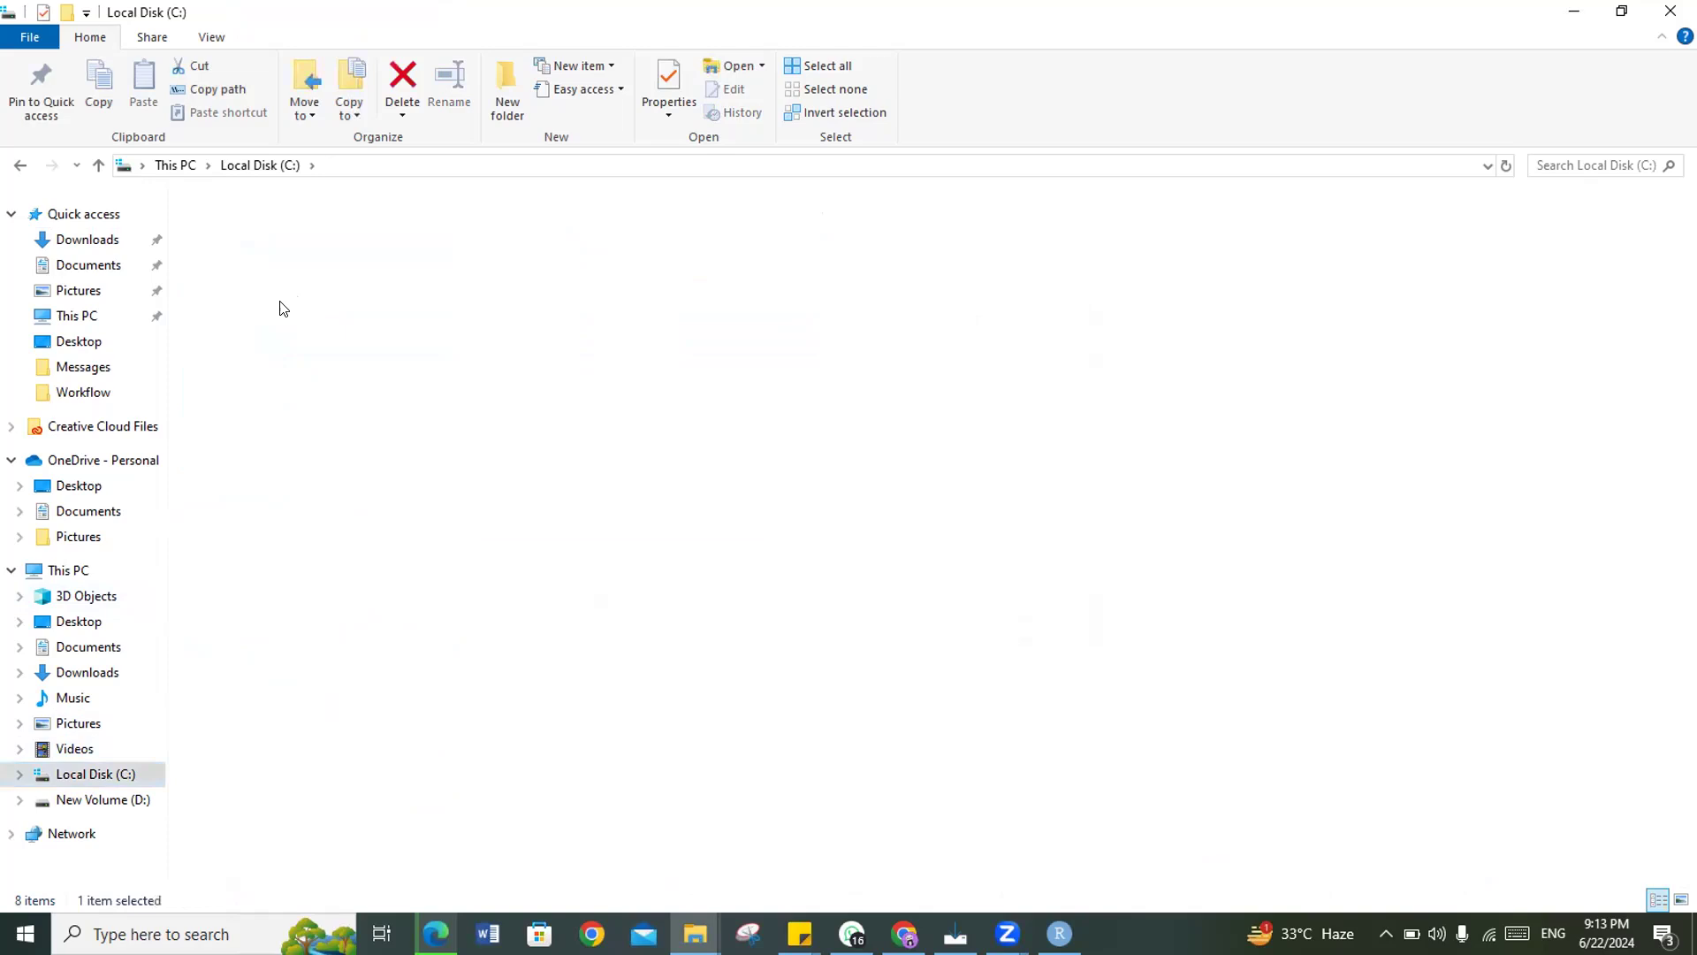
{"action": "left_click", "coordinate": [277, 294]}
{"action": "scroll", "coordinate": [371, 601], "scroll_direction": "down", "scroll_amount": 1}
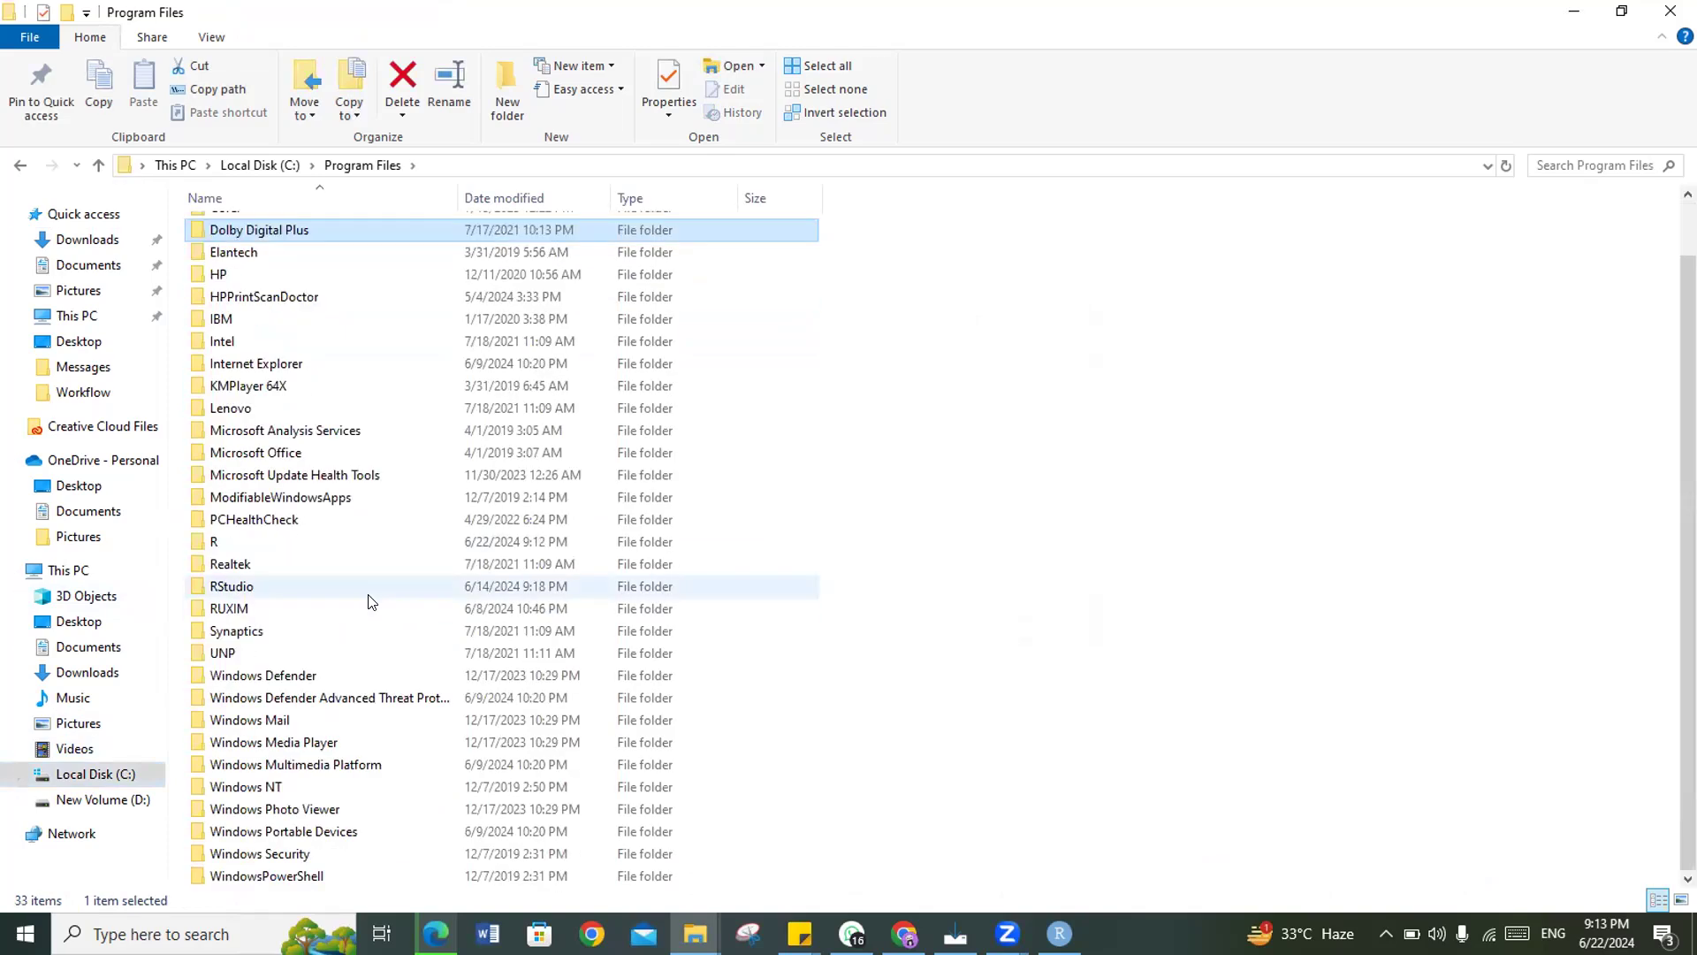
{"action": "scroll", "coordinate": [372, 601], "scroll_direction": "up", "scroll_amount": 1}
{"action": "scroll", "coordinate": [371, 602], "scroll_direction": "down", "scroll_amount": 1}
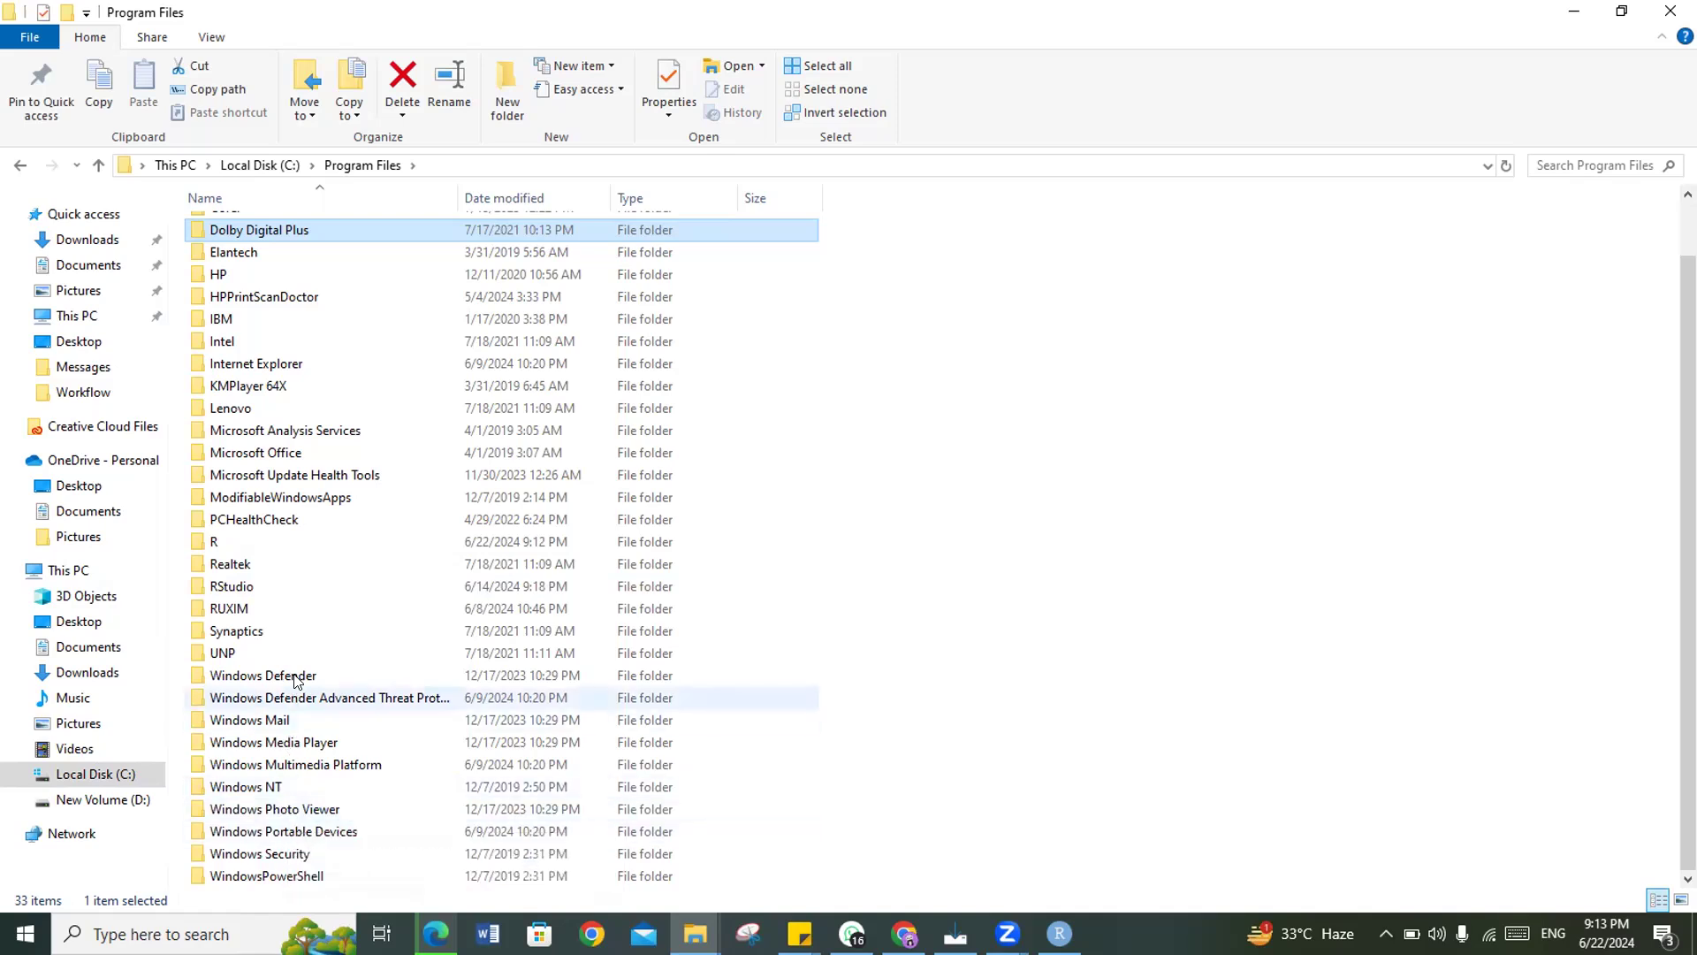
{"action": "scroll", "coordinate": [370, 401], "scroll_direction": "up", "scroll_amount": 1}
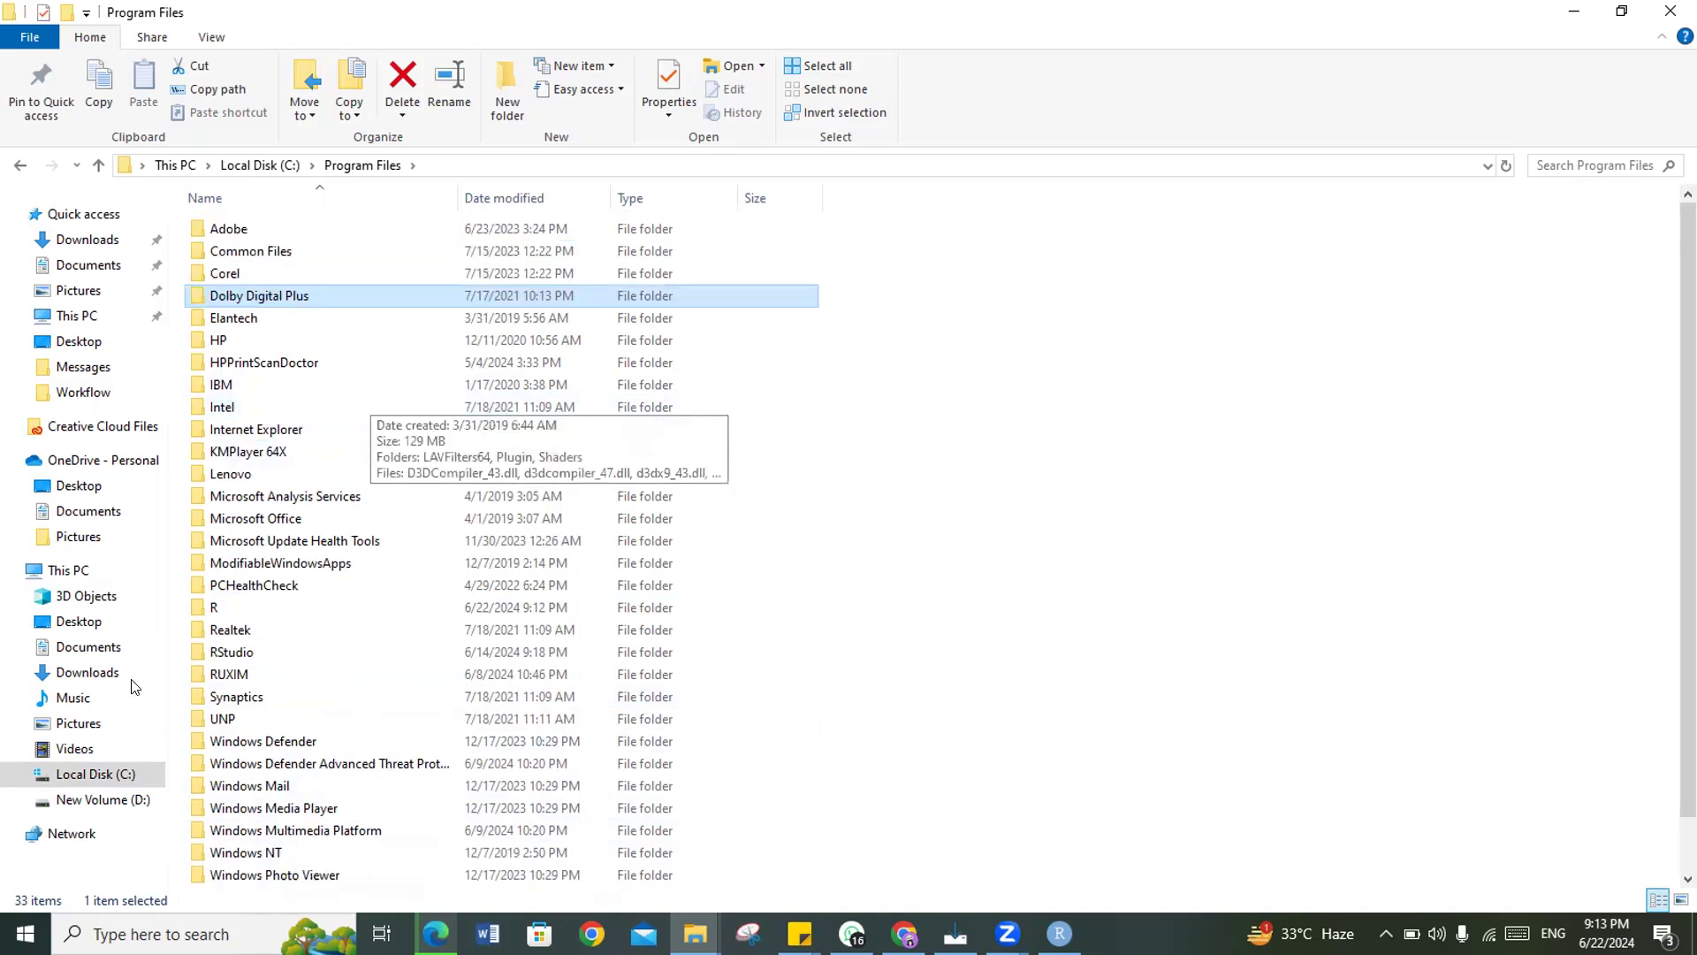
Step: Check the free space on the drives in This PC and look through the Downloads folder
{"action": "left_click", "coordinate": [104, 571]}
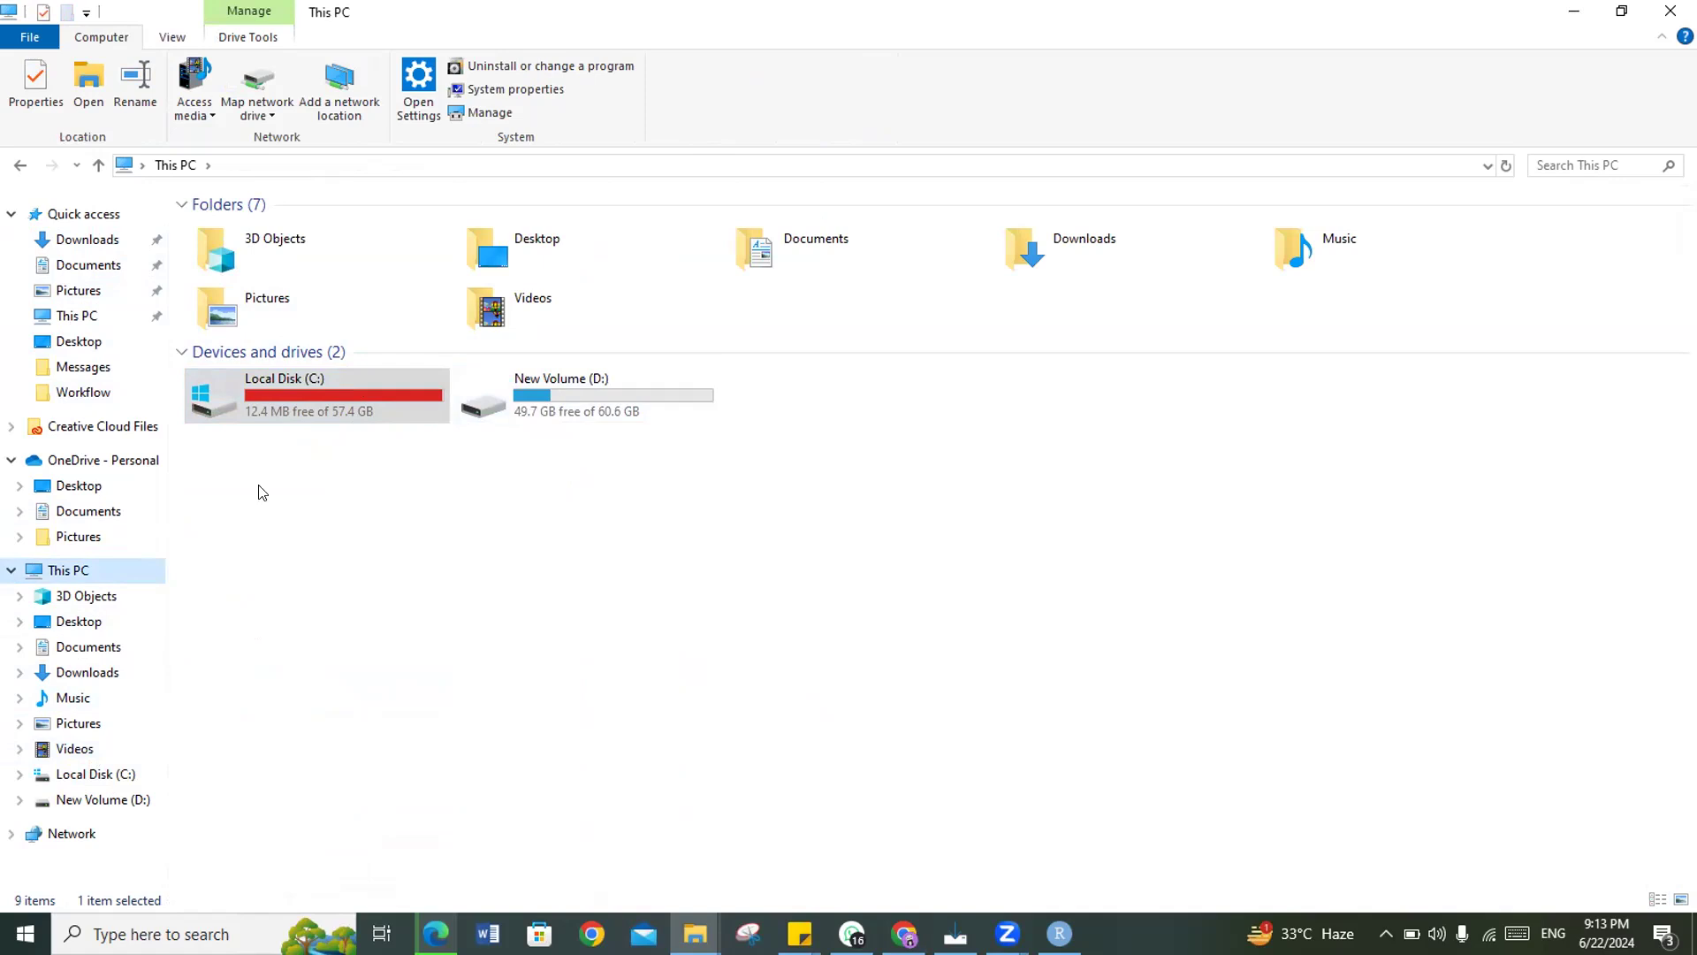
{"action": "left_click", "coordinate": [89, 670]}
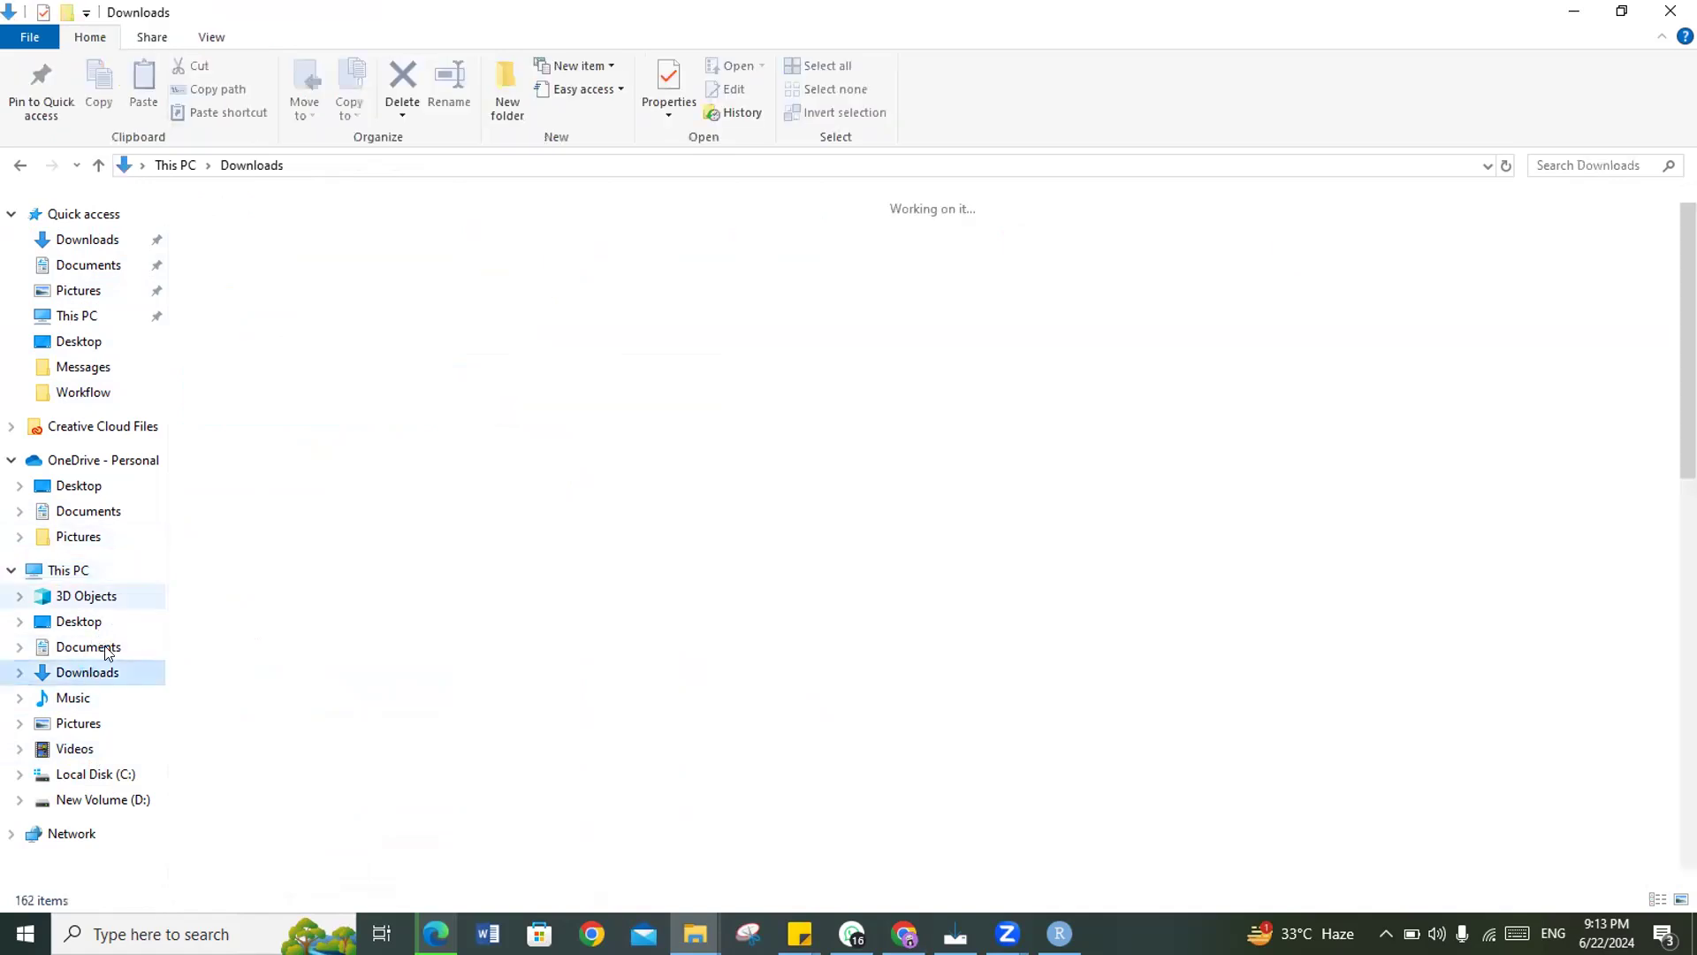
{"action": "scroll", "coordinate": [379, 512], "scroll_direction": "down", "scroll_amount": 2}
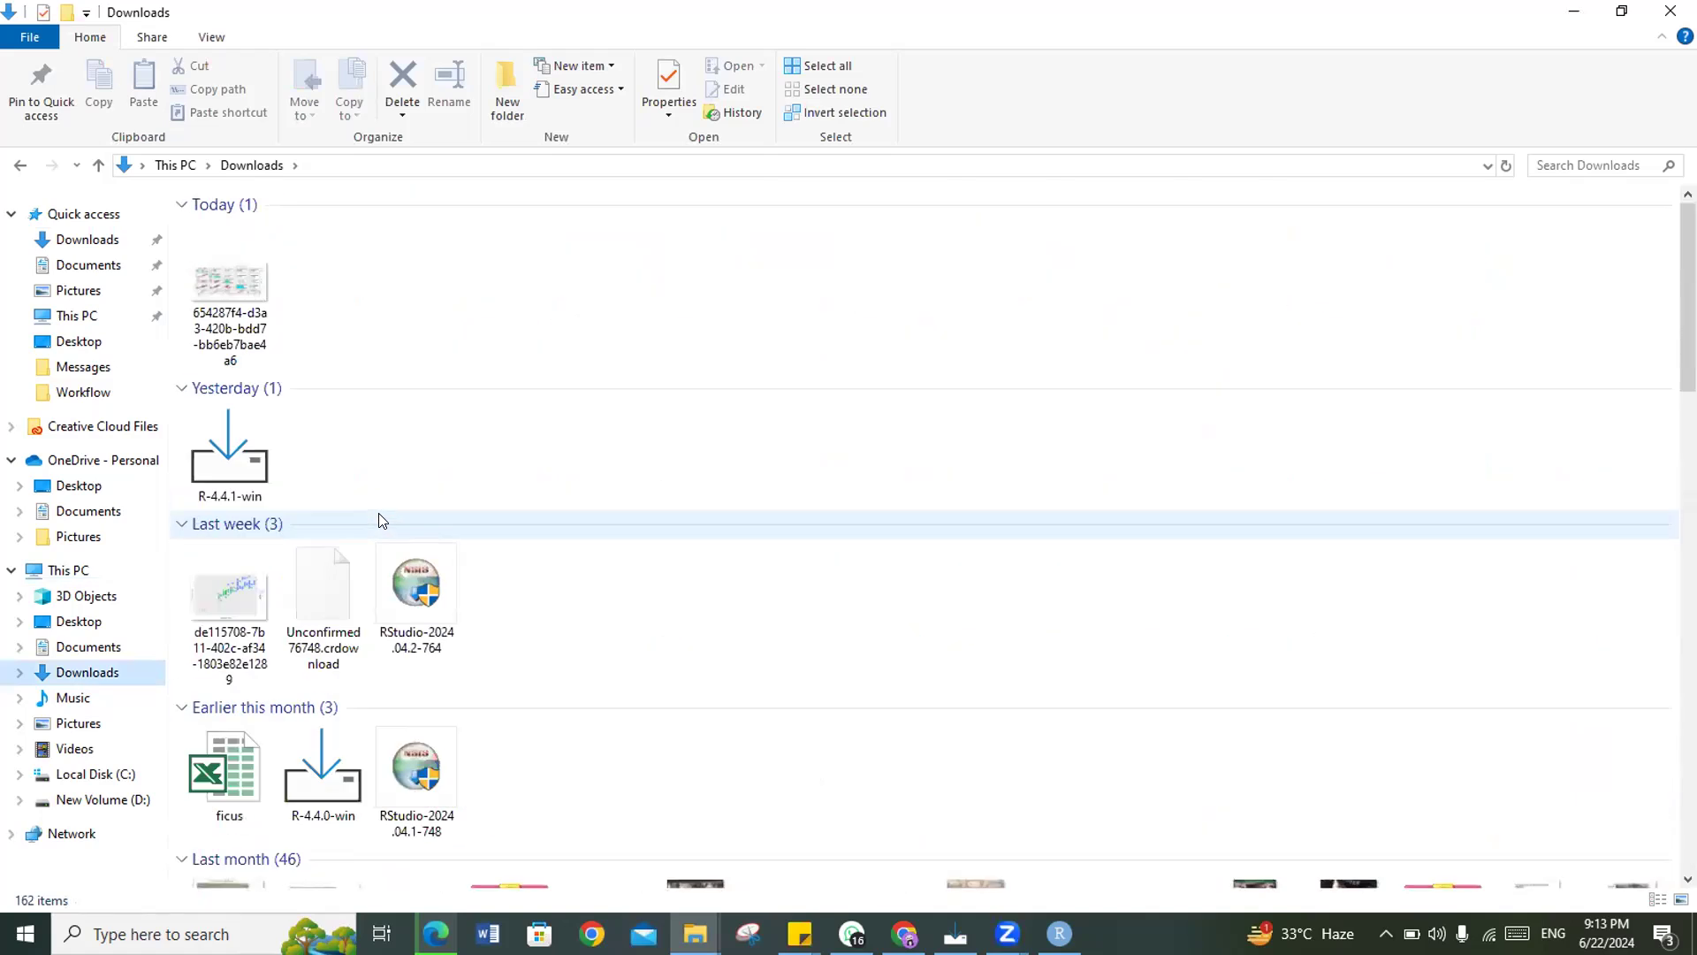
{"action": "scroll", "coordinate": [382, 521], "scroll_direction": "down", "scroll_amount": 1}
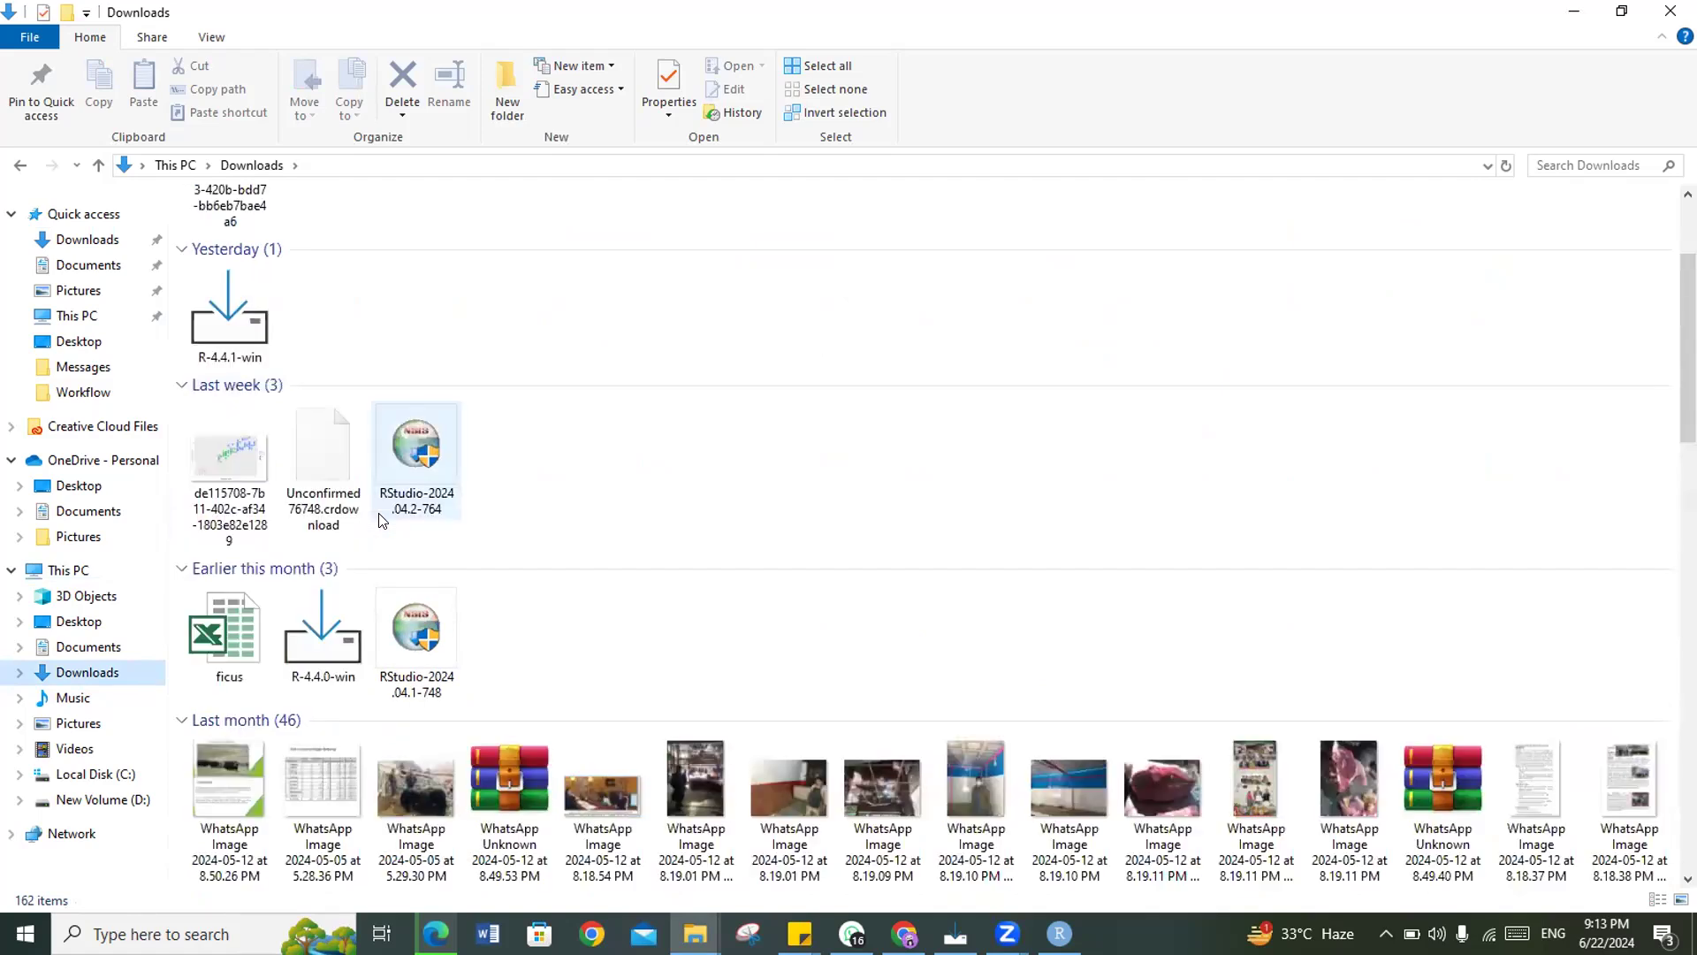
{"action": "scroll", "coordinate": [382, 520], "scroll_direction": "down", "scroll_amount": 2}
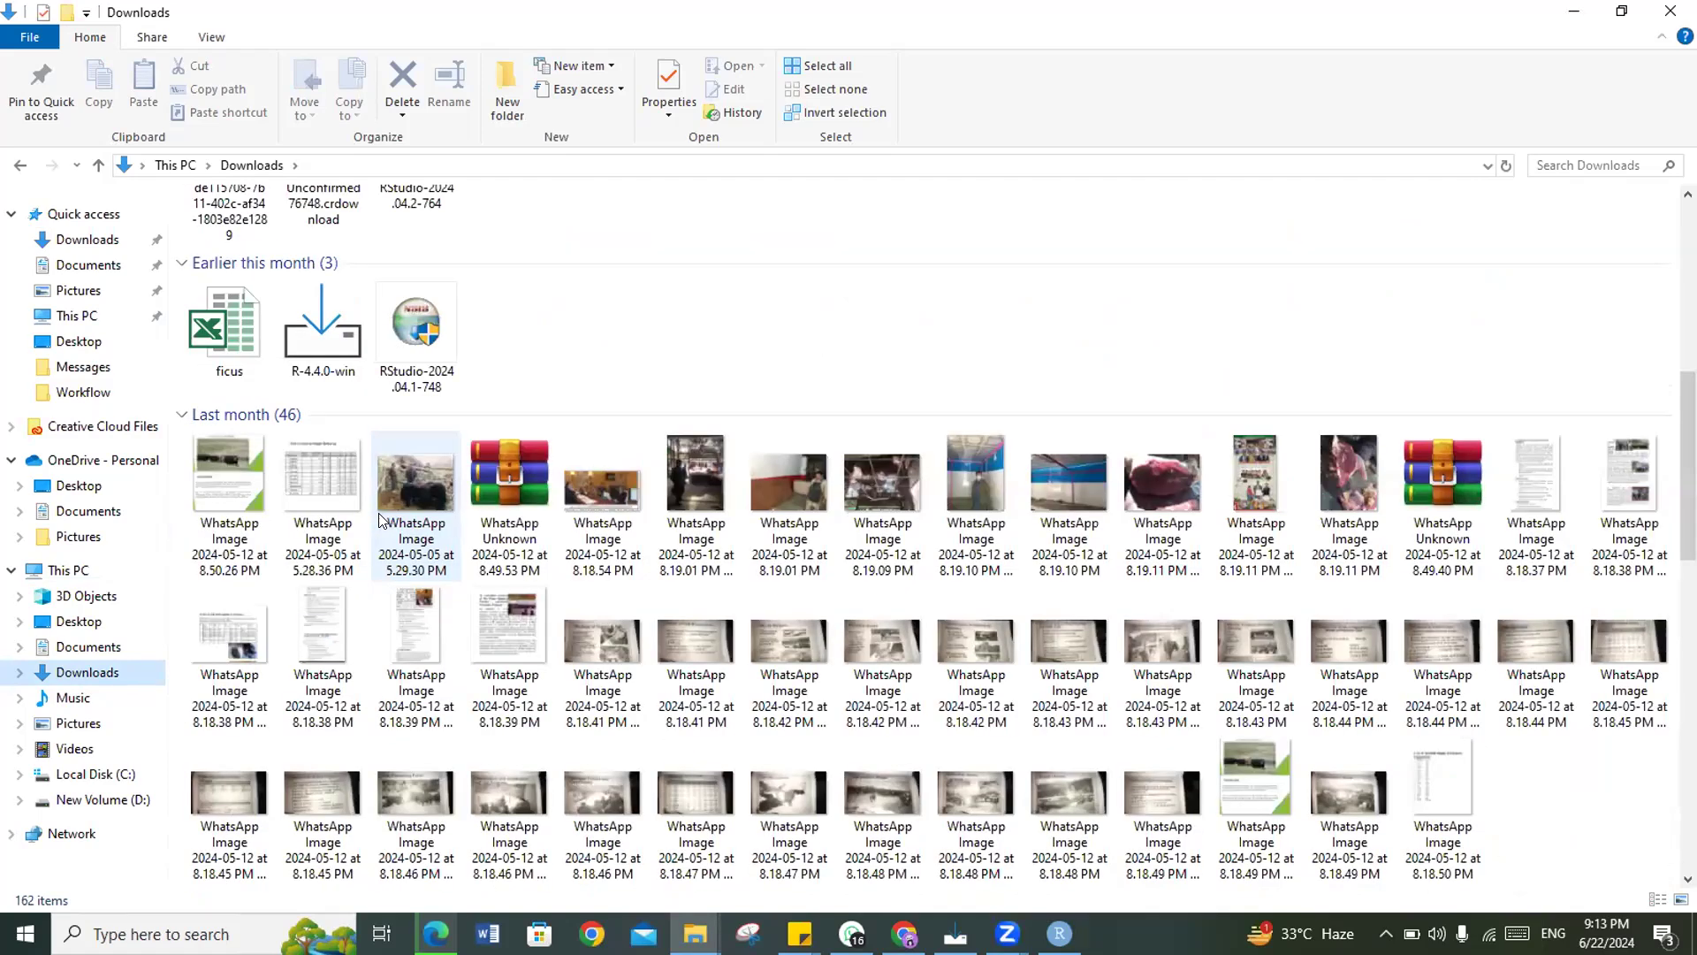
{"action": "scroll", "coordinate": [381, 521], "scroll_direction": "up", "scroll_amount": 3}
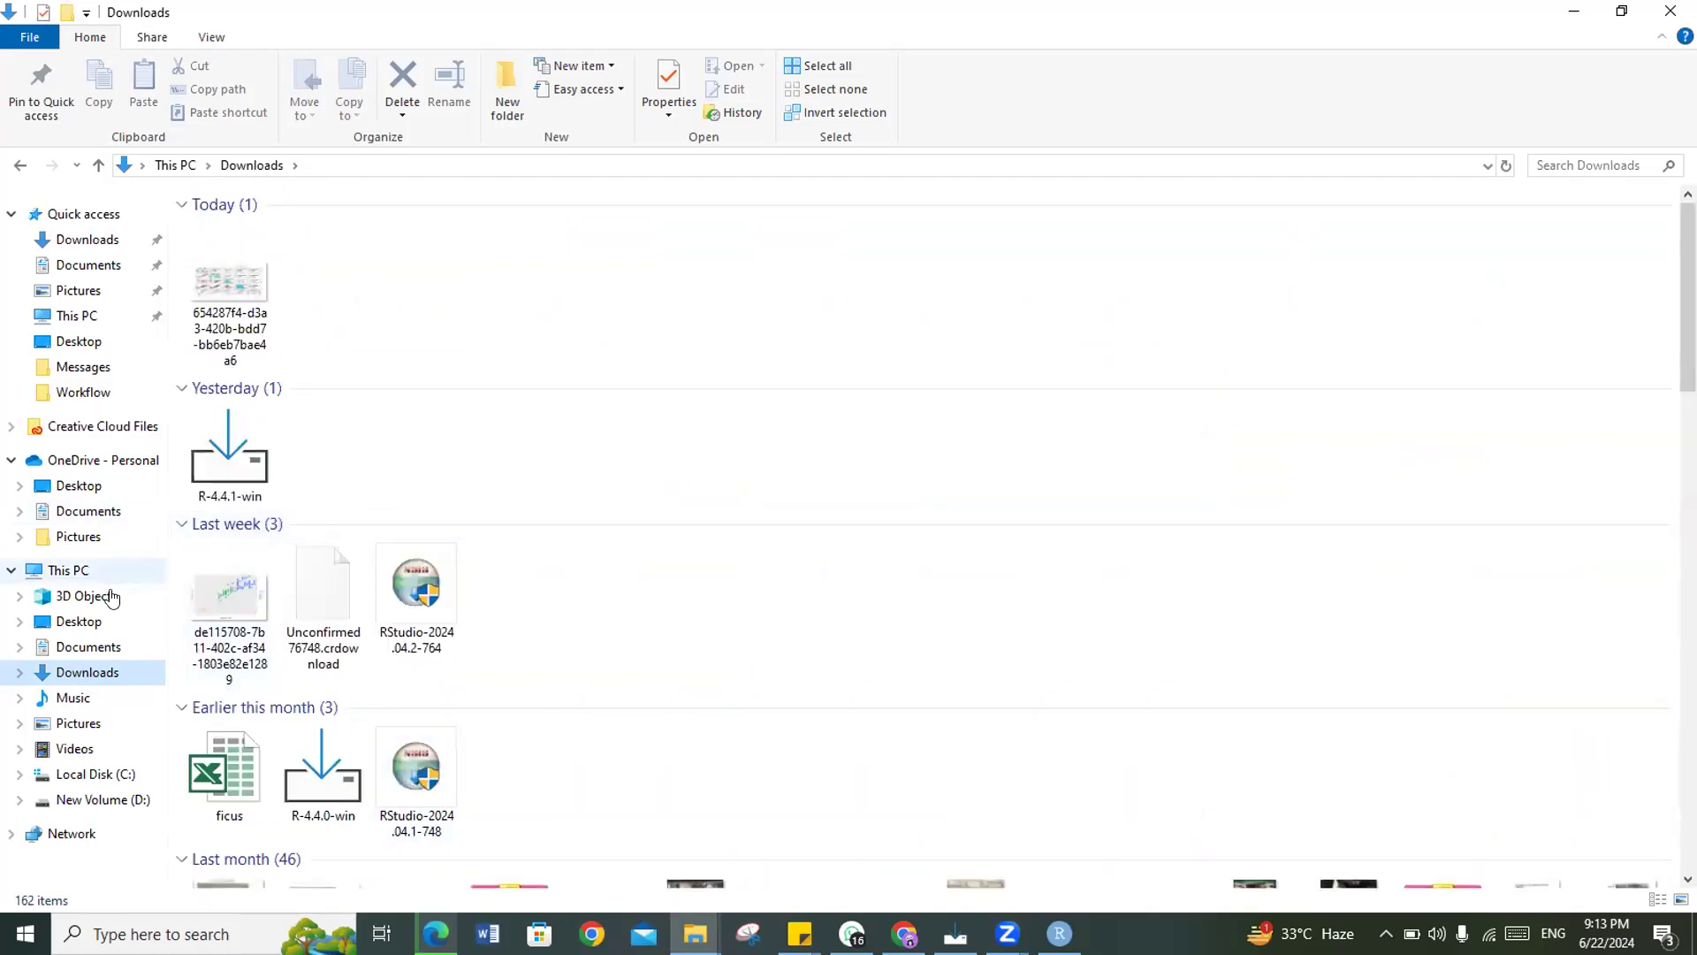
Step: Open the RStudio folder inside Program Files on Local Disk (C:)
{"action": "left_click", "coordinate": [71, 570]}
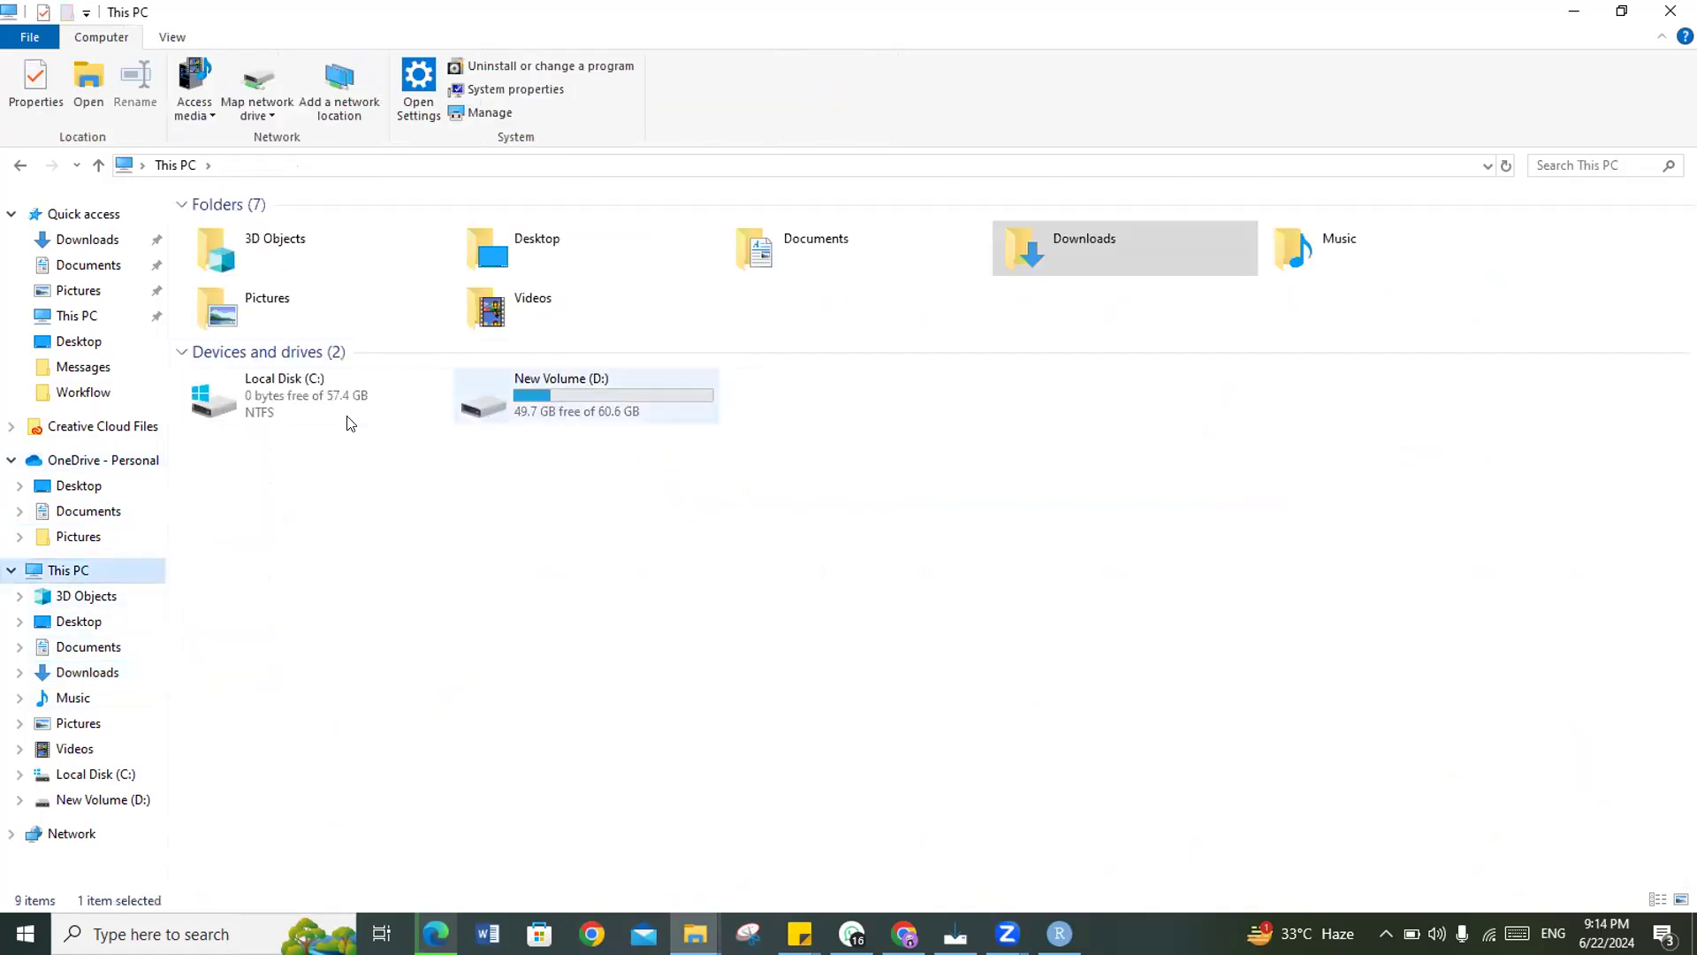
{"action": "double_click", "coordinate": [347, 419]}
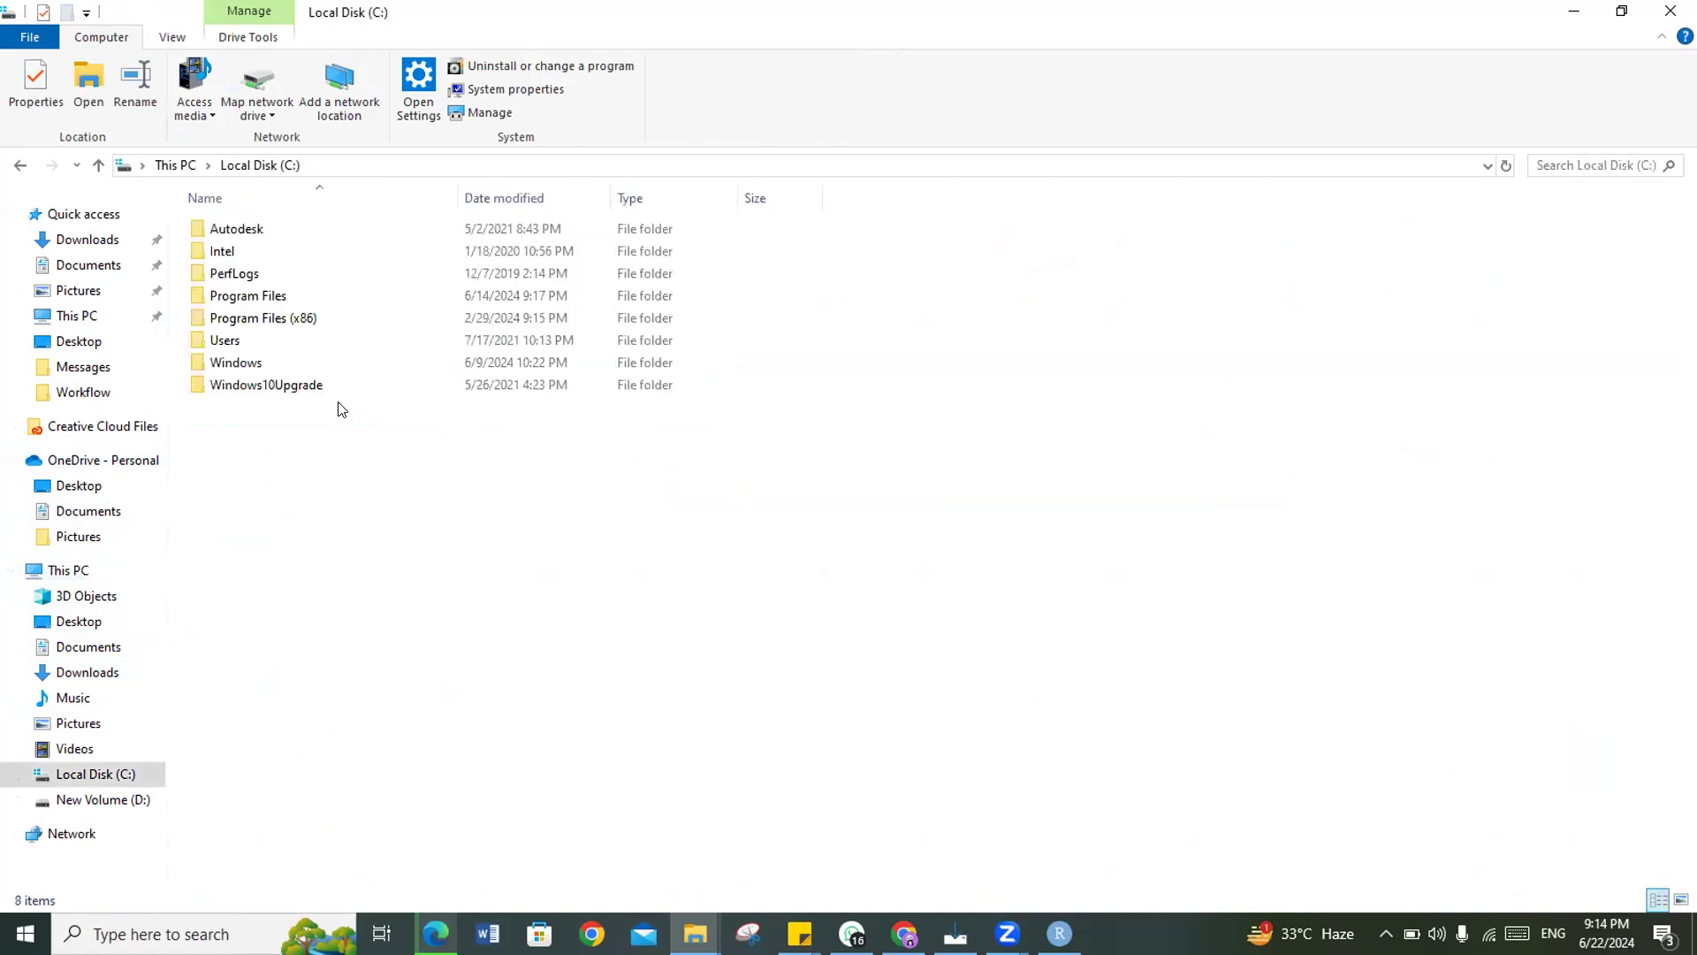
{"action": "key", "text": "super+Down"}
{"action": "double_click", "coordinate": [496, 628]}
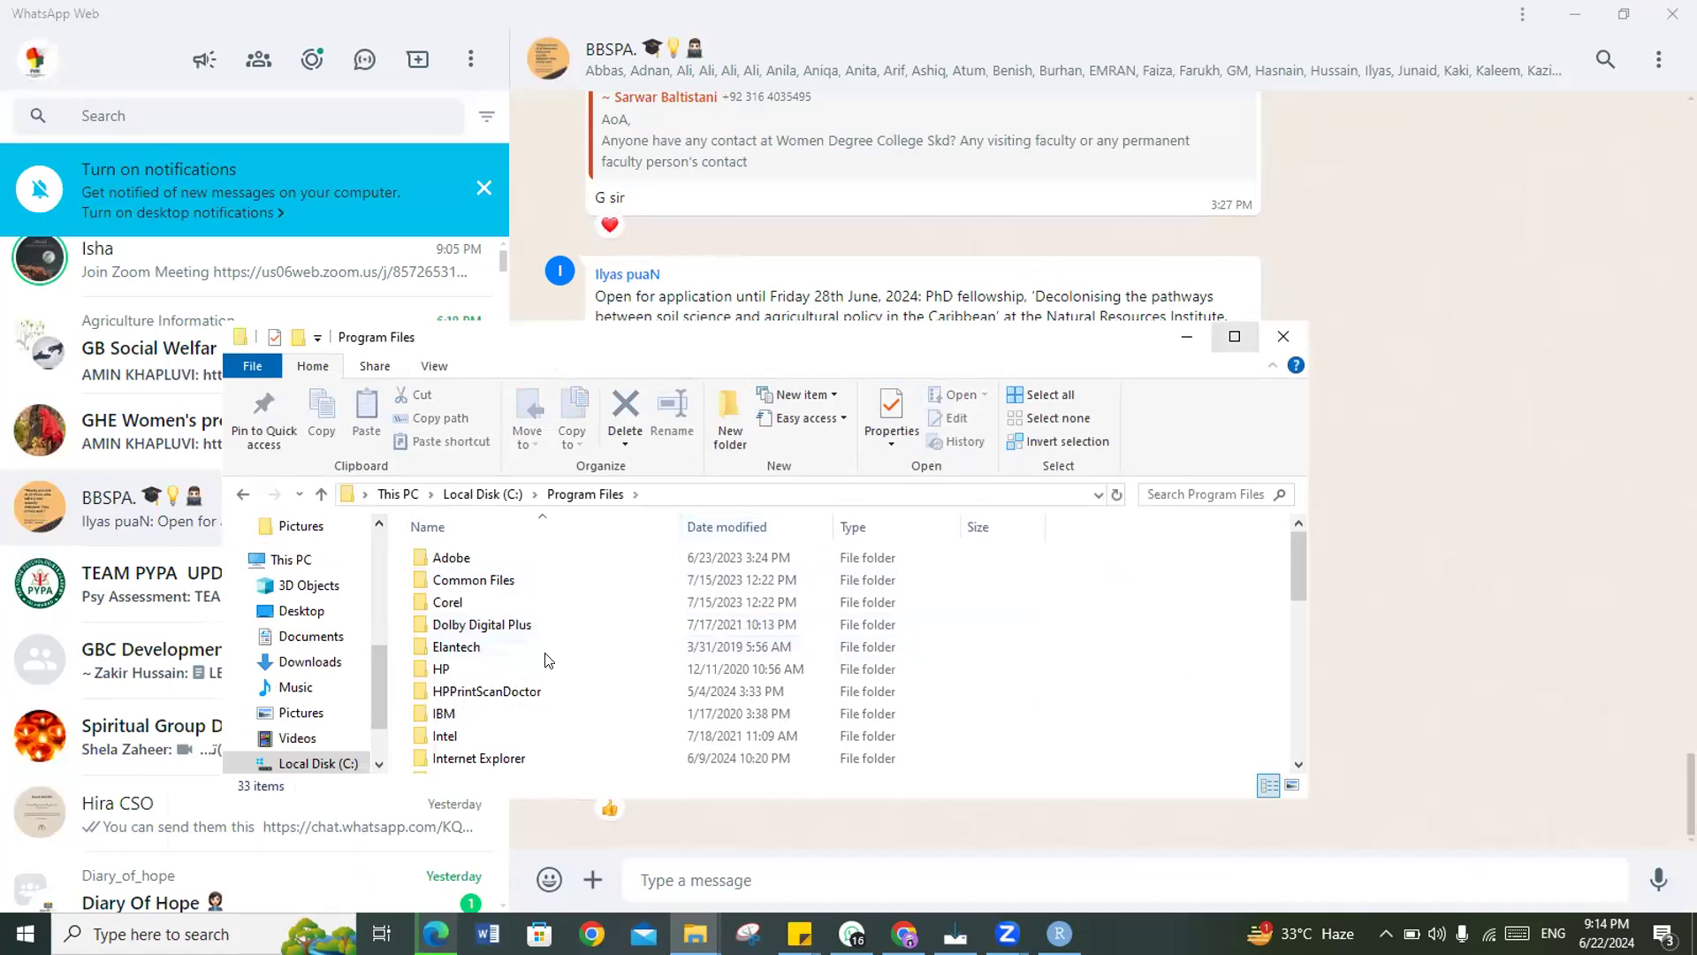
{"action": "left_click", "coordinate": [1234, 337]}
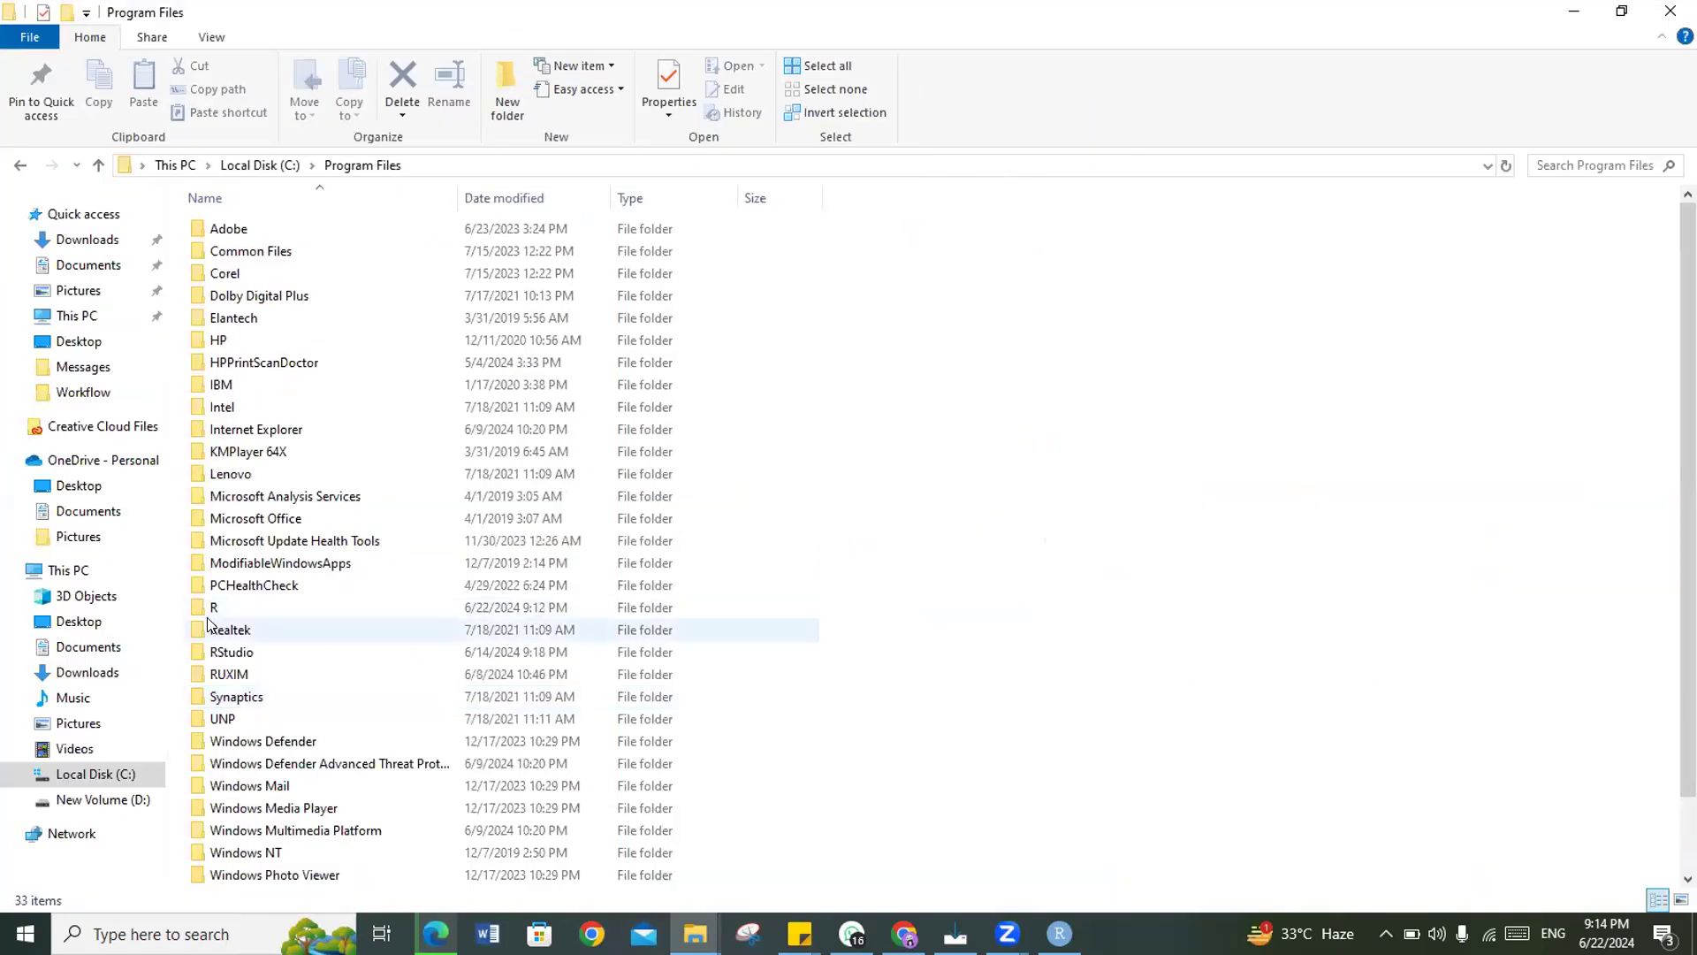
{"action": "left_click", "coordinate": [228, 654]}
{"action": "double_click", "coordinate": [228, 653]}
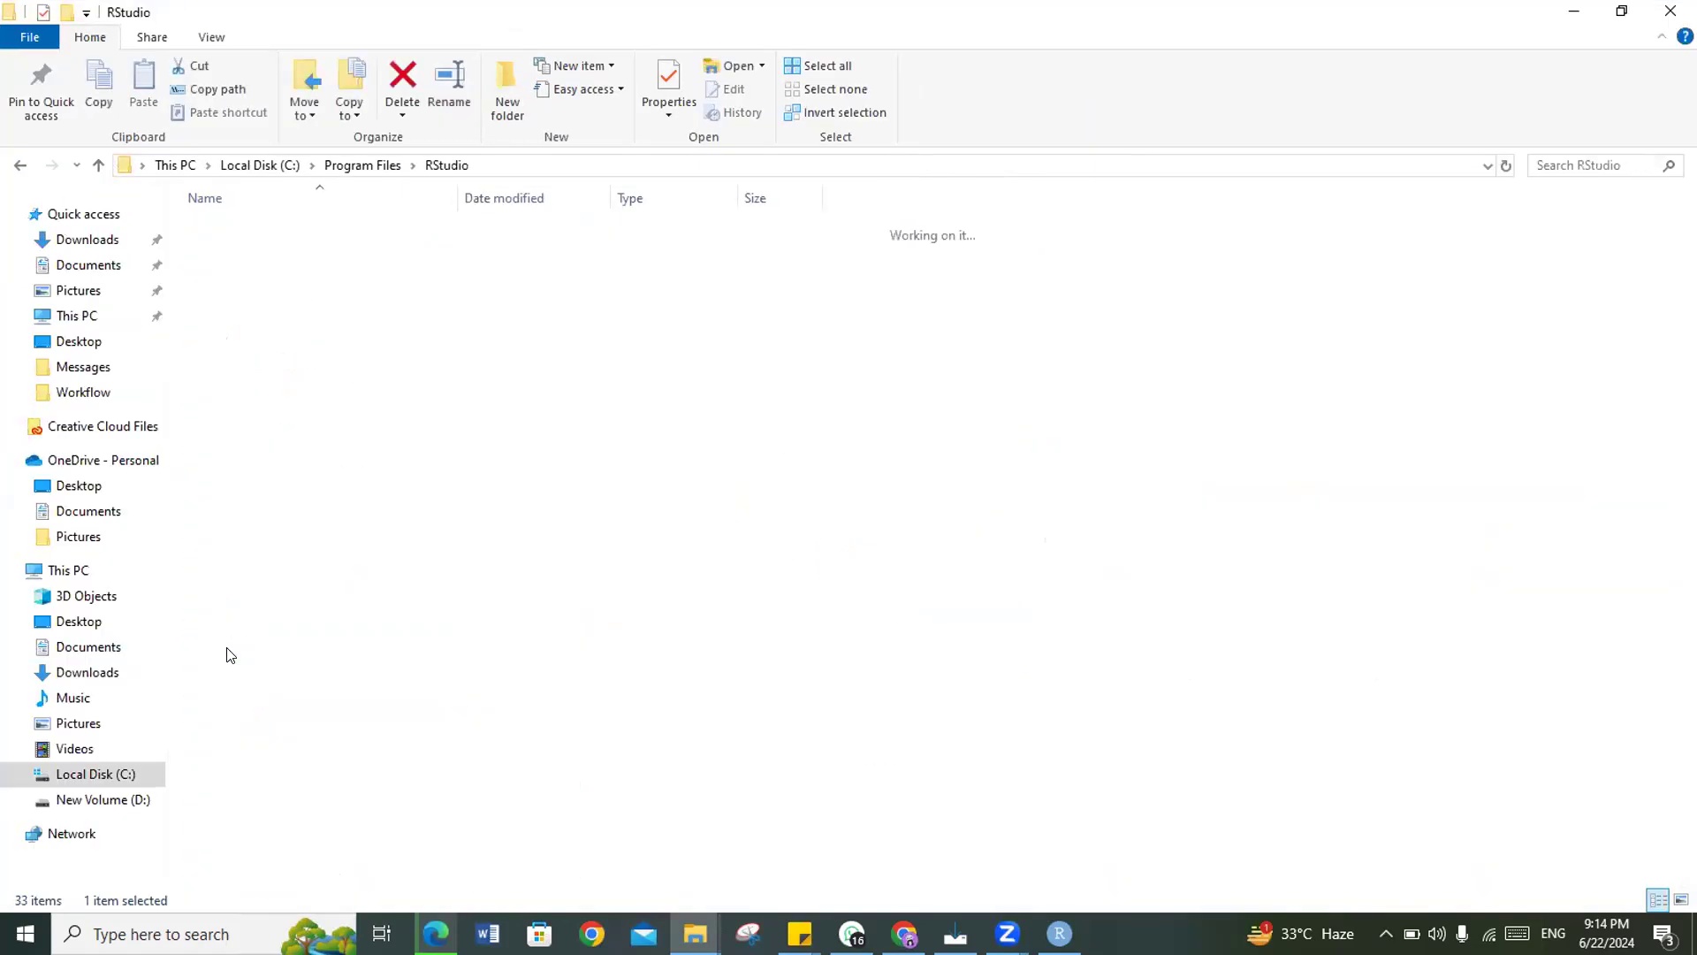
Step: Clear the open windows off the desktop and exit the R for Windows 4.4.1 setup without completing it
{"action": "left_click", "coordinate": [1569, 13]}
{"action": "left_click", "coordinate": [1571, 14]}
{"action": "left_click", "coordinate": [1571, 13]}
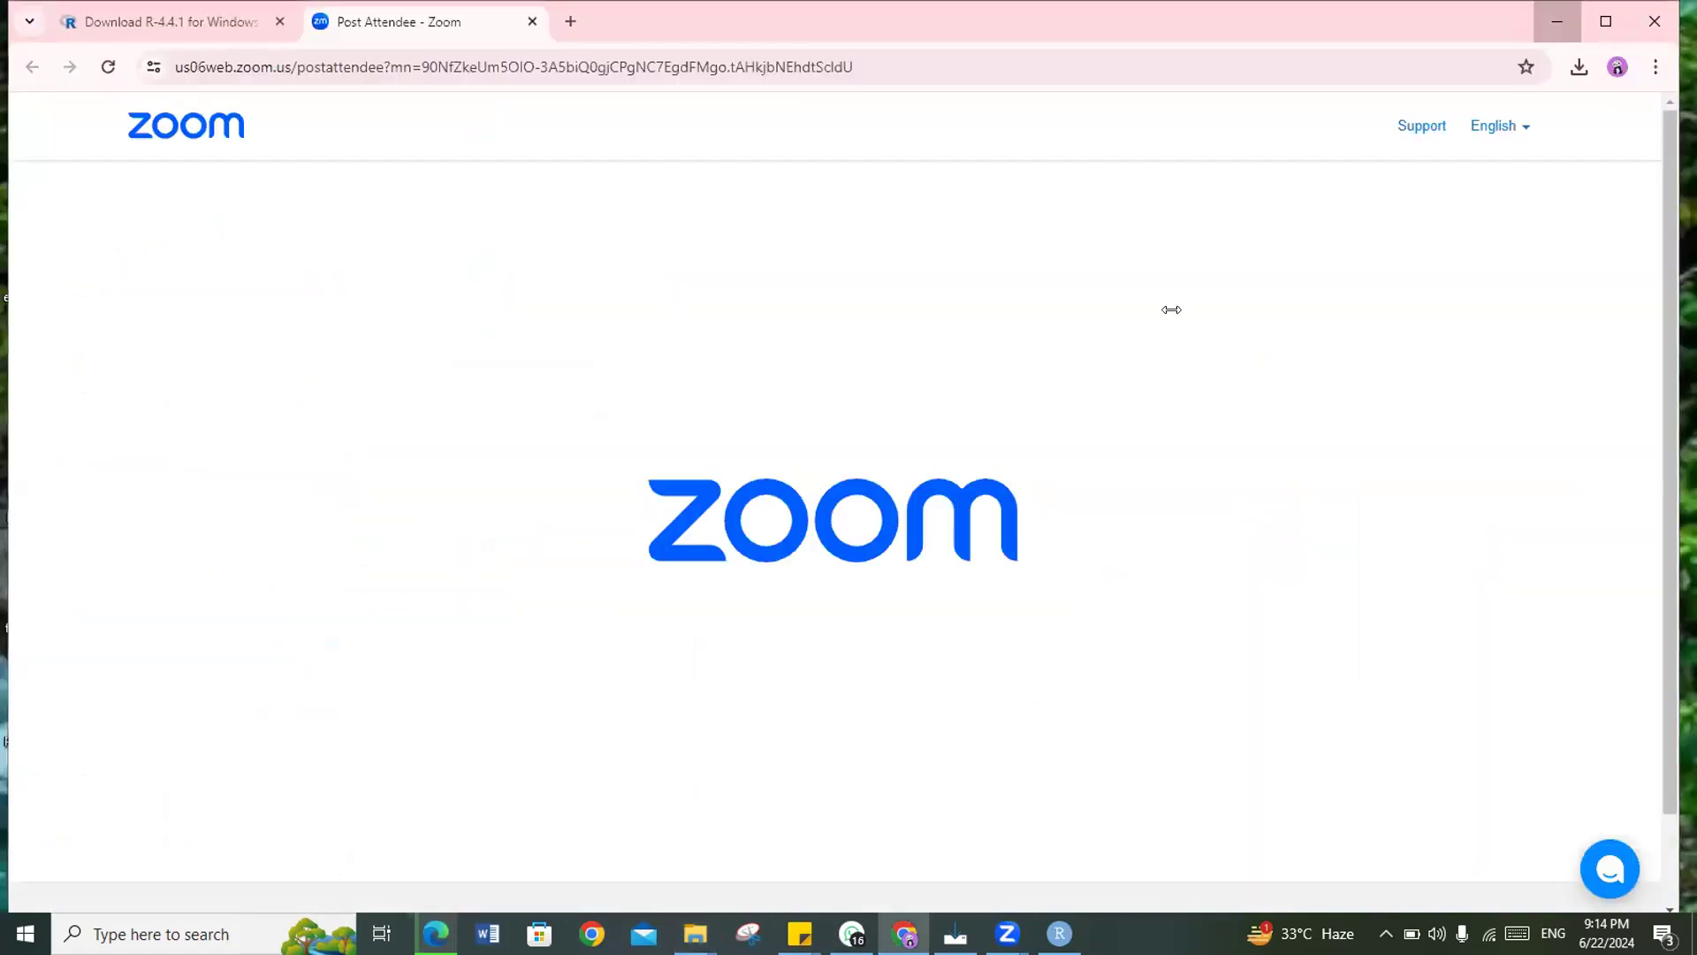
{"action": "left_click", "coordinate": [1084, 258]}
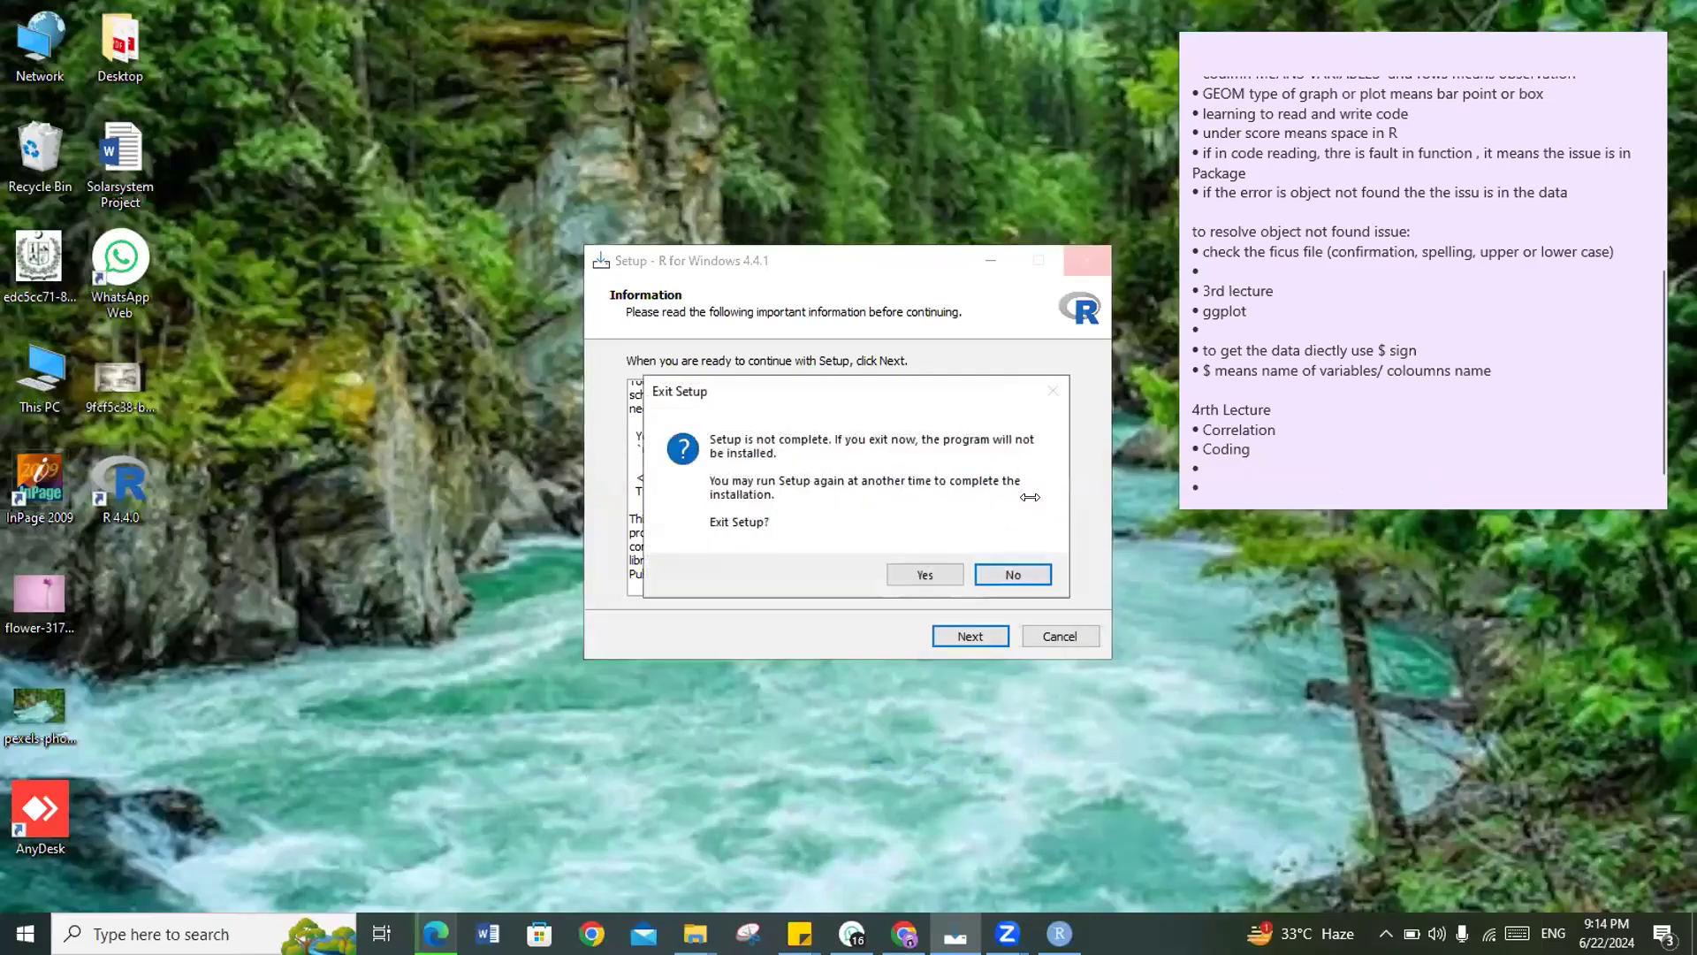
{"action": "key", "text": "Left"}
{"action": "key", "text": "Return"}
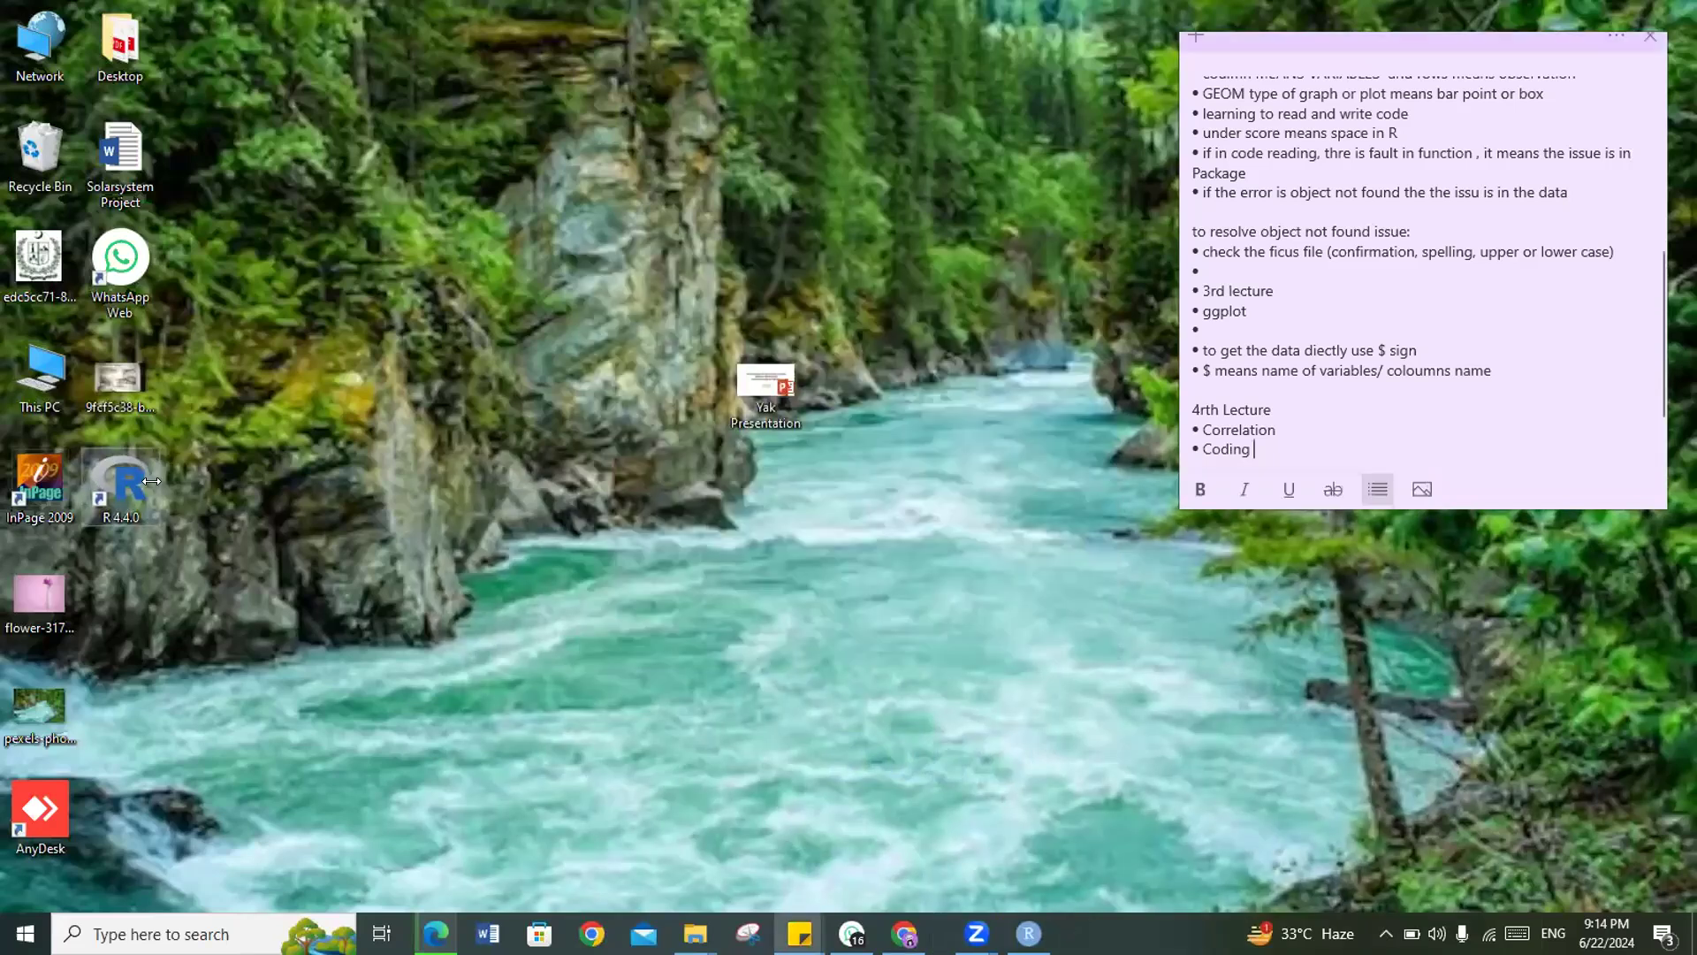
Step: Launch R 4.4.0 from the desktop to check its console, and quit without saving the workspace image
{"action": "double_click", "coordinate": [143, 481]}
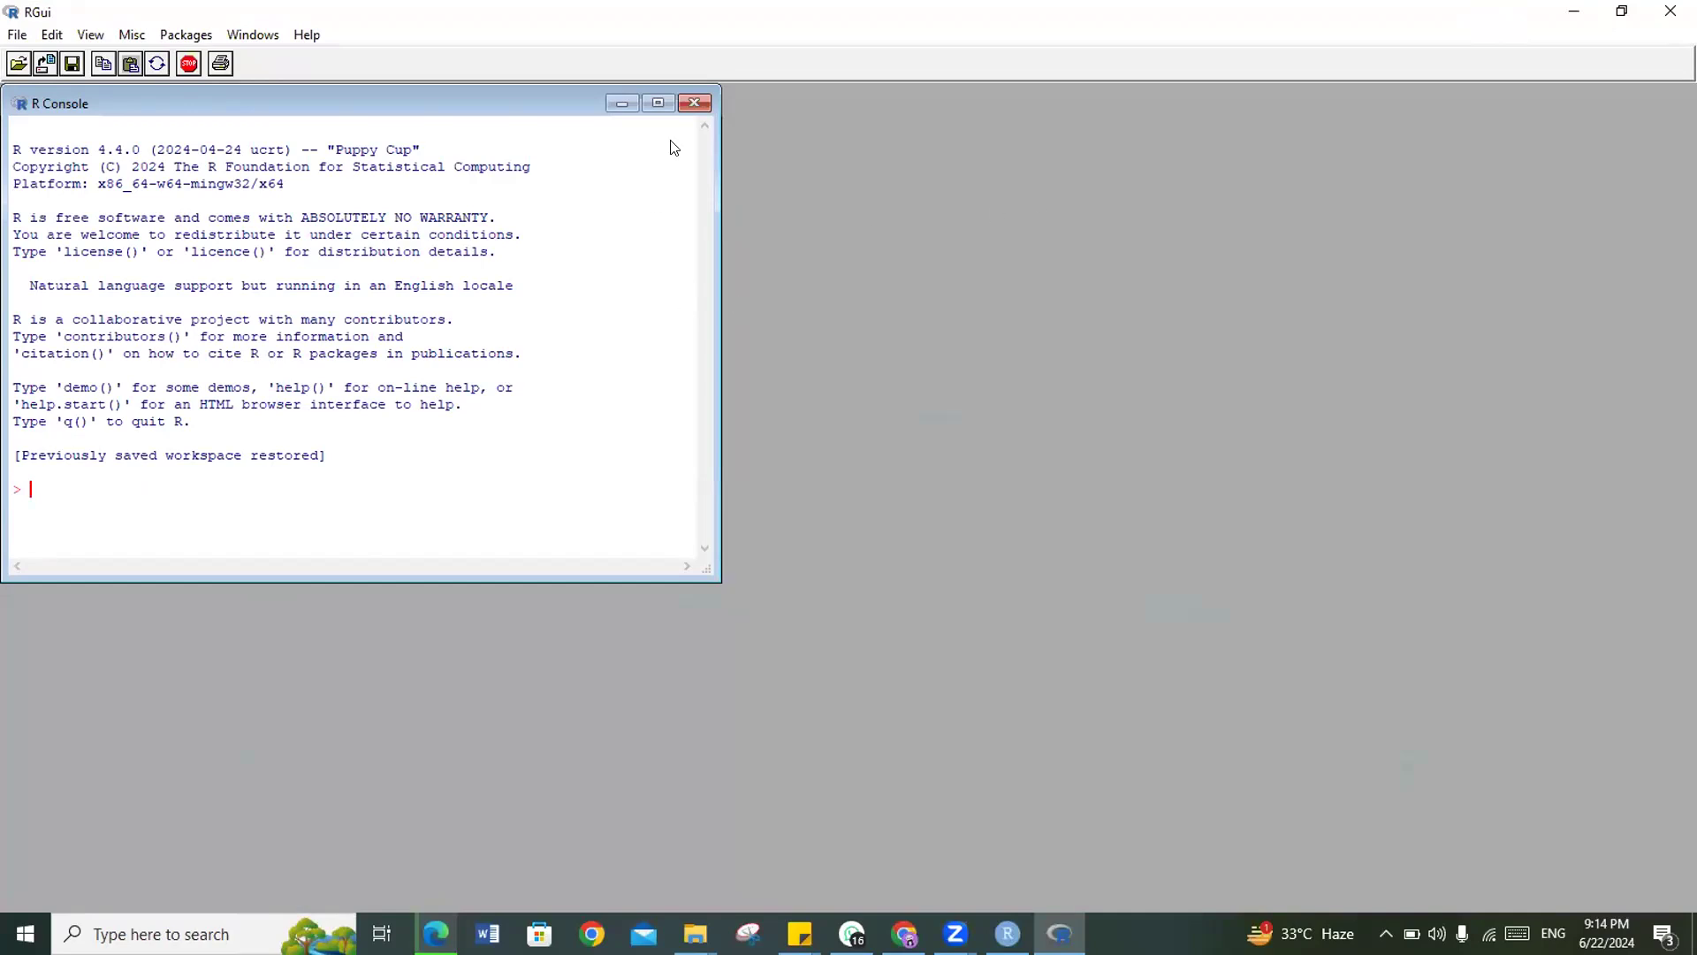
{"action": "left_click", "coordinate": [690, 103]}
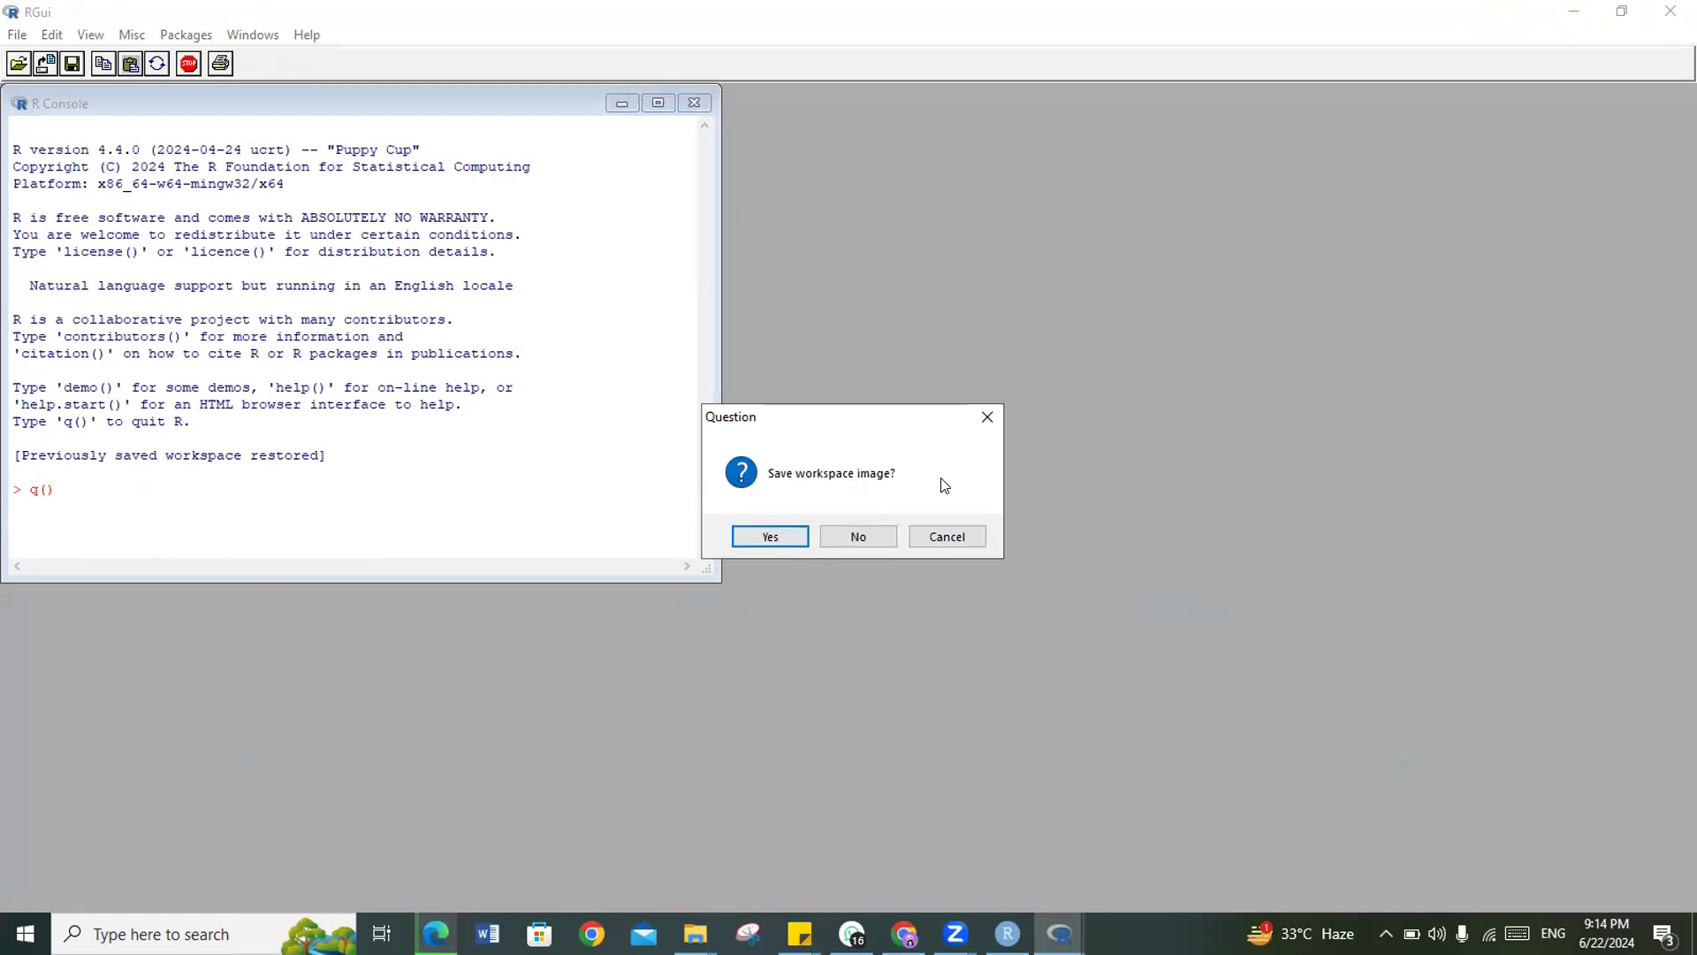
{"action": "left_click", "coordinate": [987, 417]}
{"action": "left_click", "coordinate": [1659, 13]}
{"action": "left_click", "coordinate": [838, 532]}
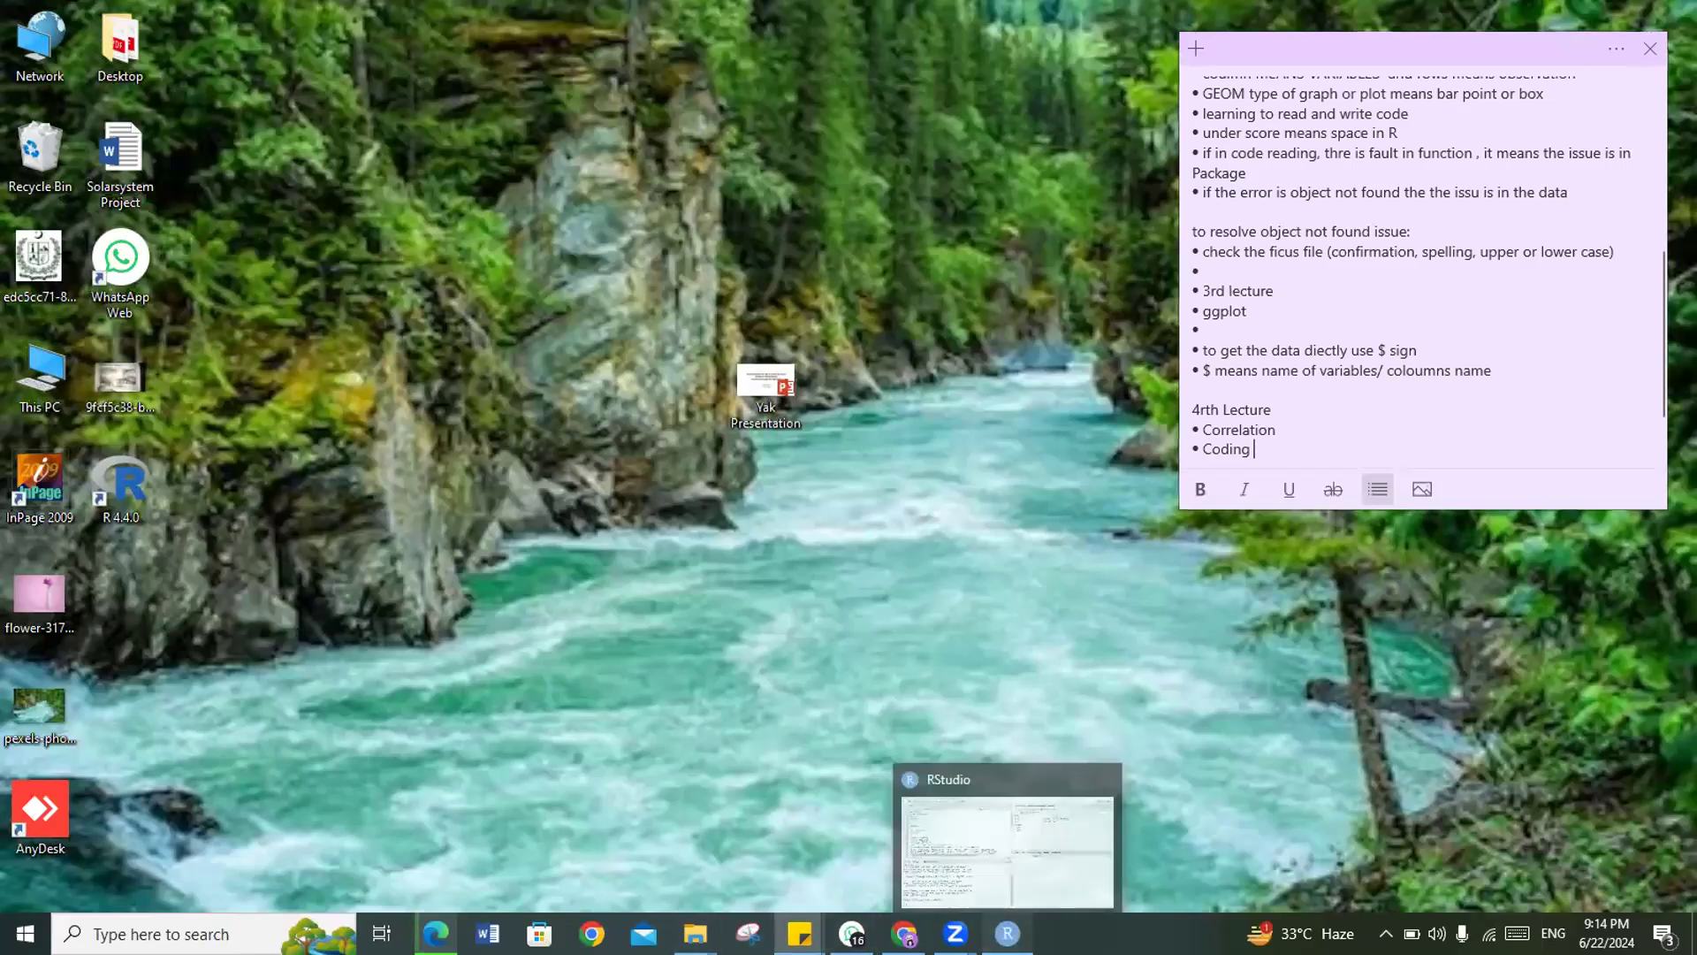
Step: Switch to RStudio and look through the Untitled1 script down to its last lines
{"action": "left_click", "coordinate": [1008, 933]}
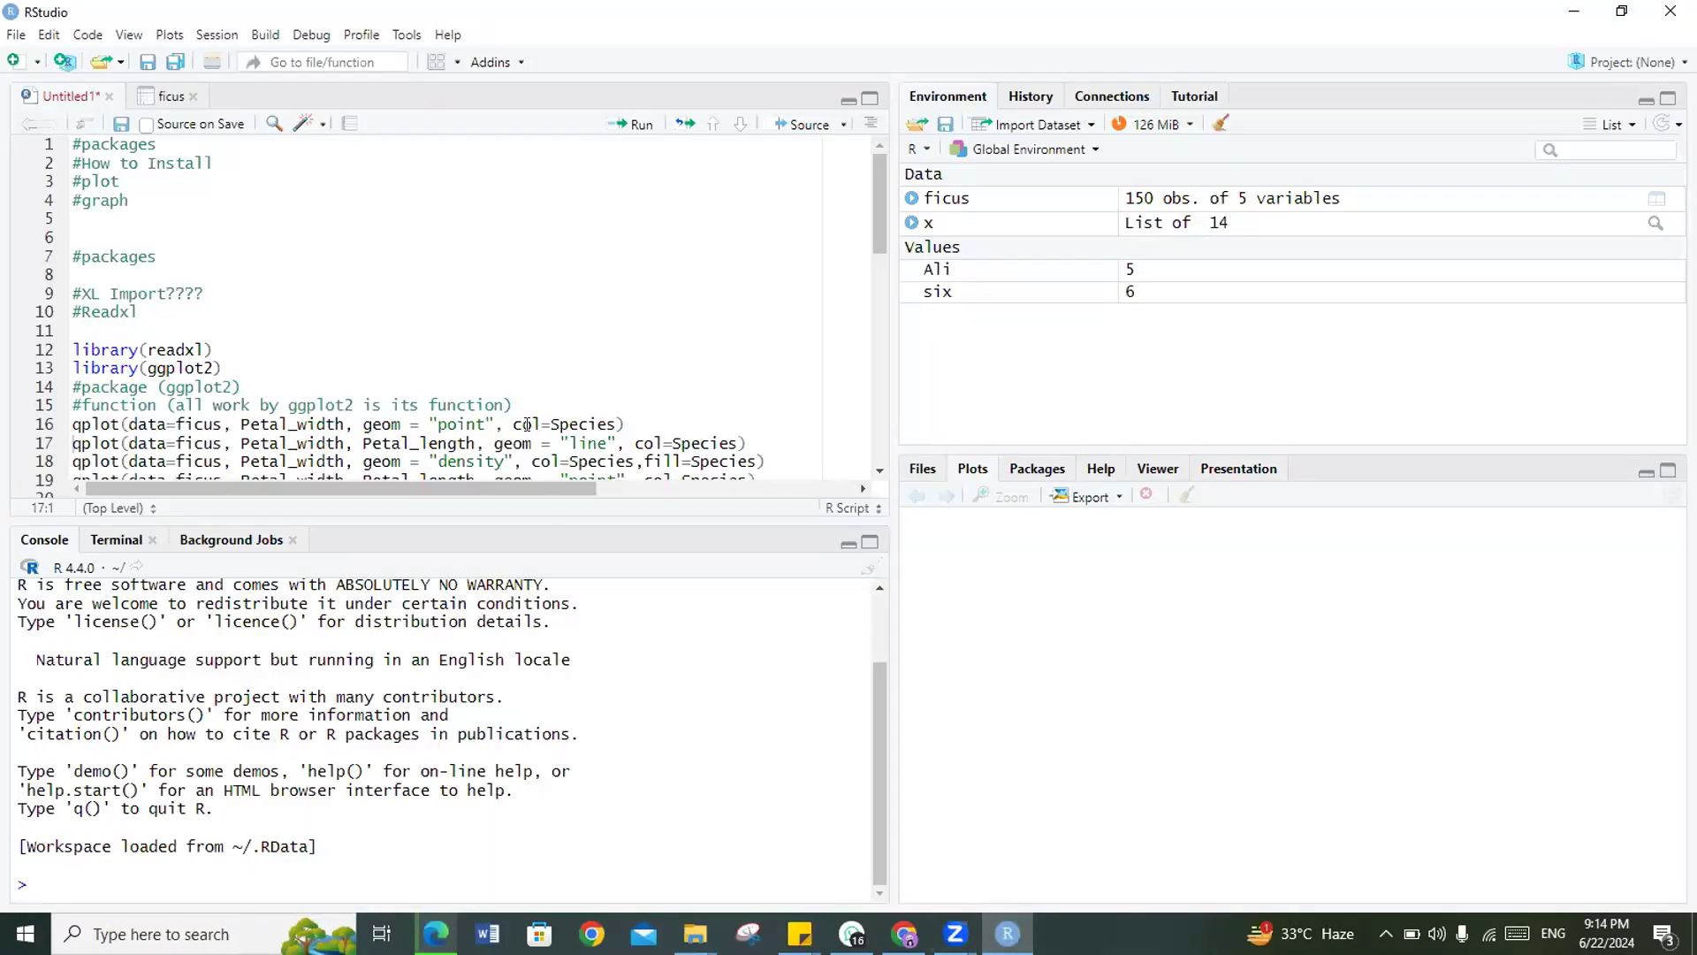
{"action": "scroll", "coordinate": [528, 415], "scroll_direction": "down", "scroll_amount": 9}
{"action": "scroll", "coordinate": [528, 392], "scroll_direction": "down", "scroll_amount": 4}
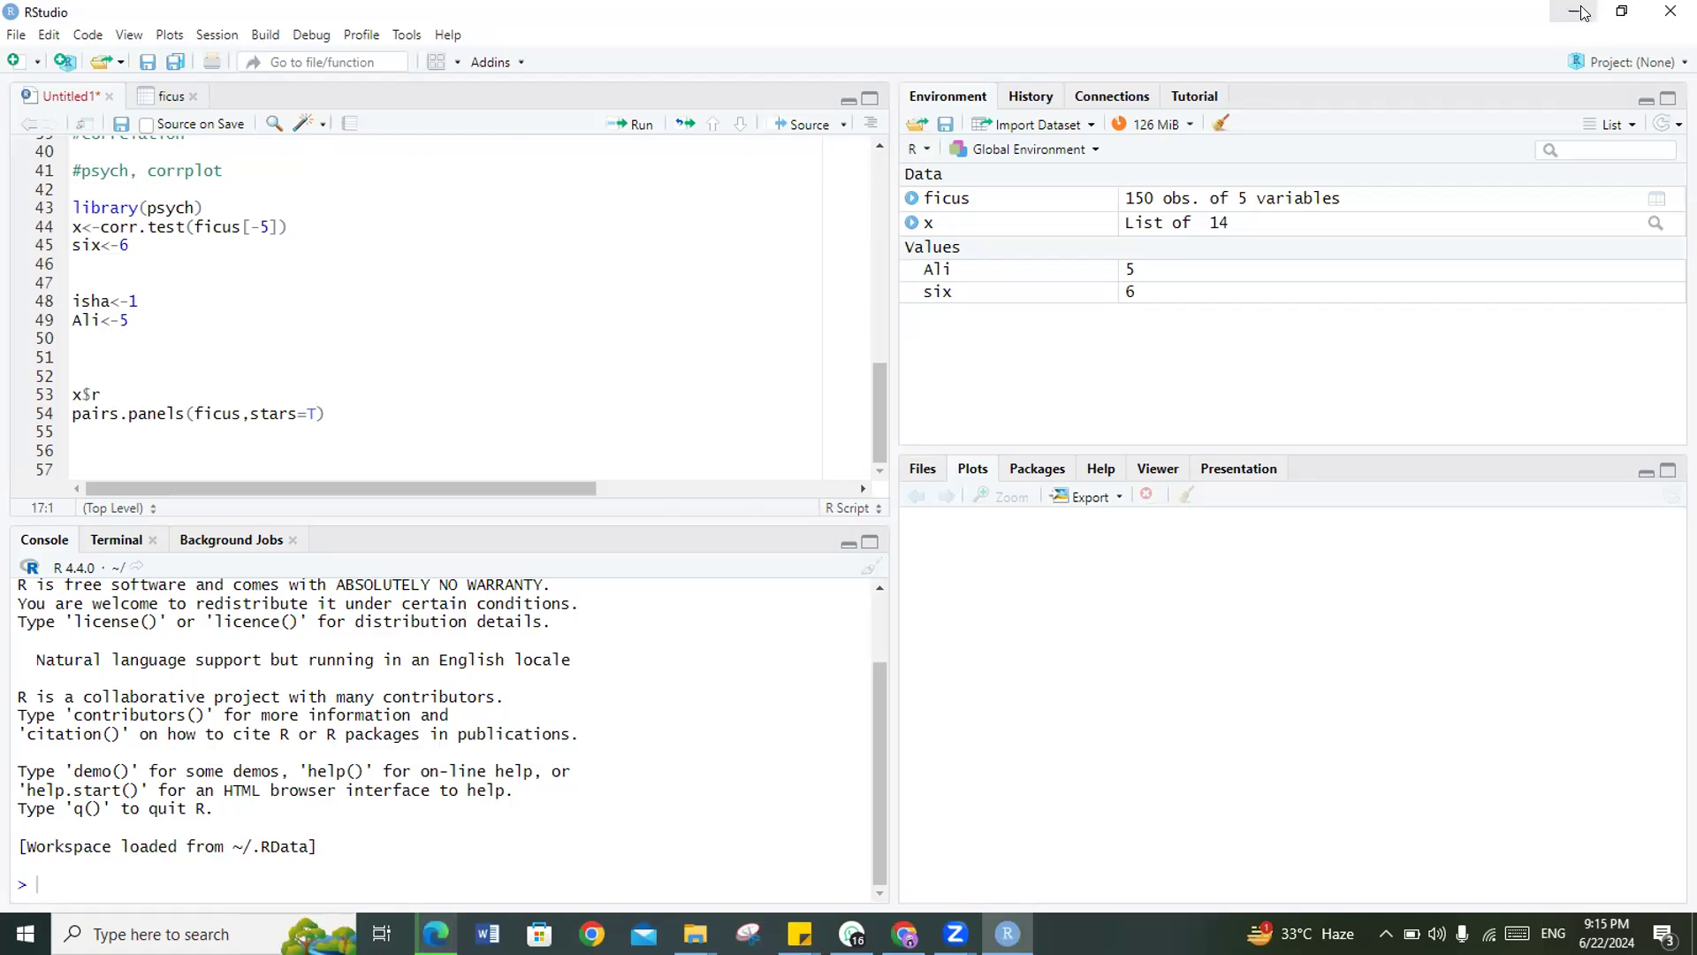
Step: Shrink the RStudio window and open the General page of Global Options to view the R version setting
{"action": "left_click", "coordinate": [1622, 12]}
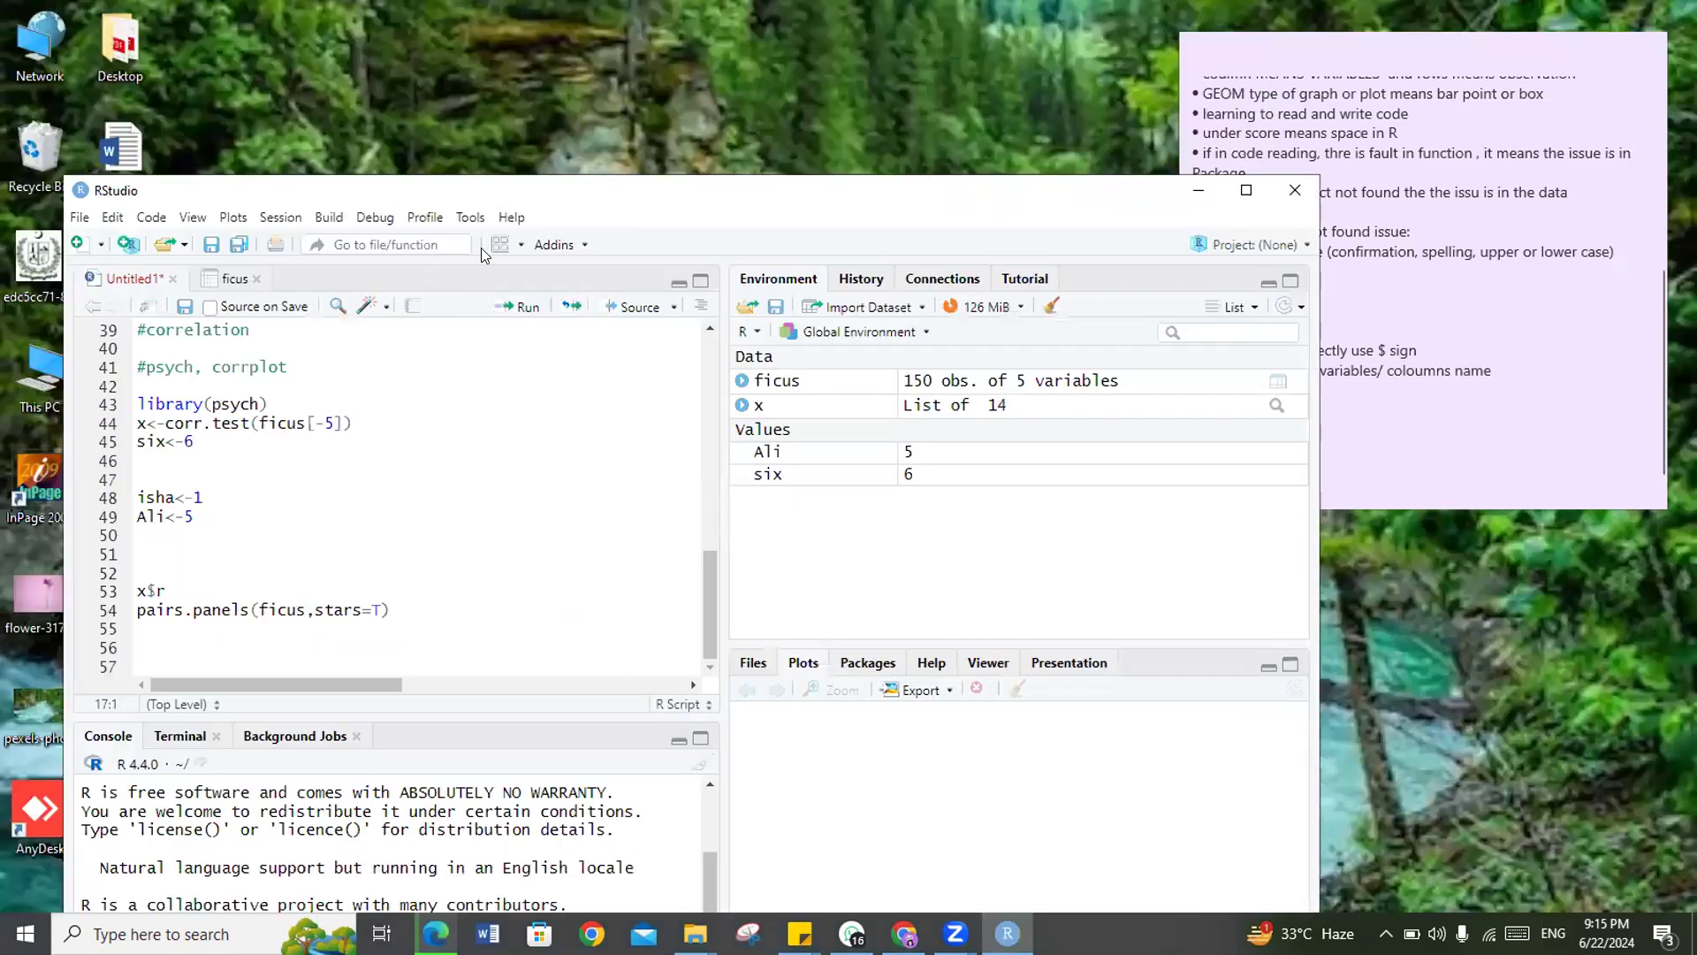
{"action": "left_click", "coordinate": [471, 218]}
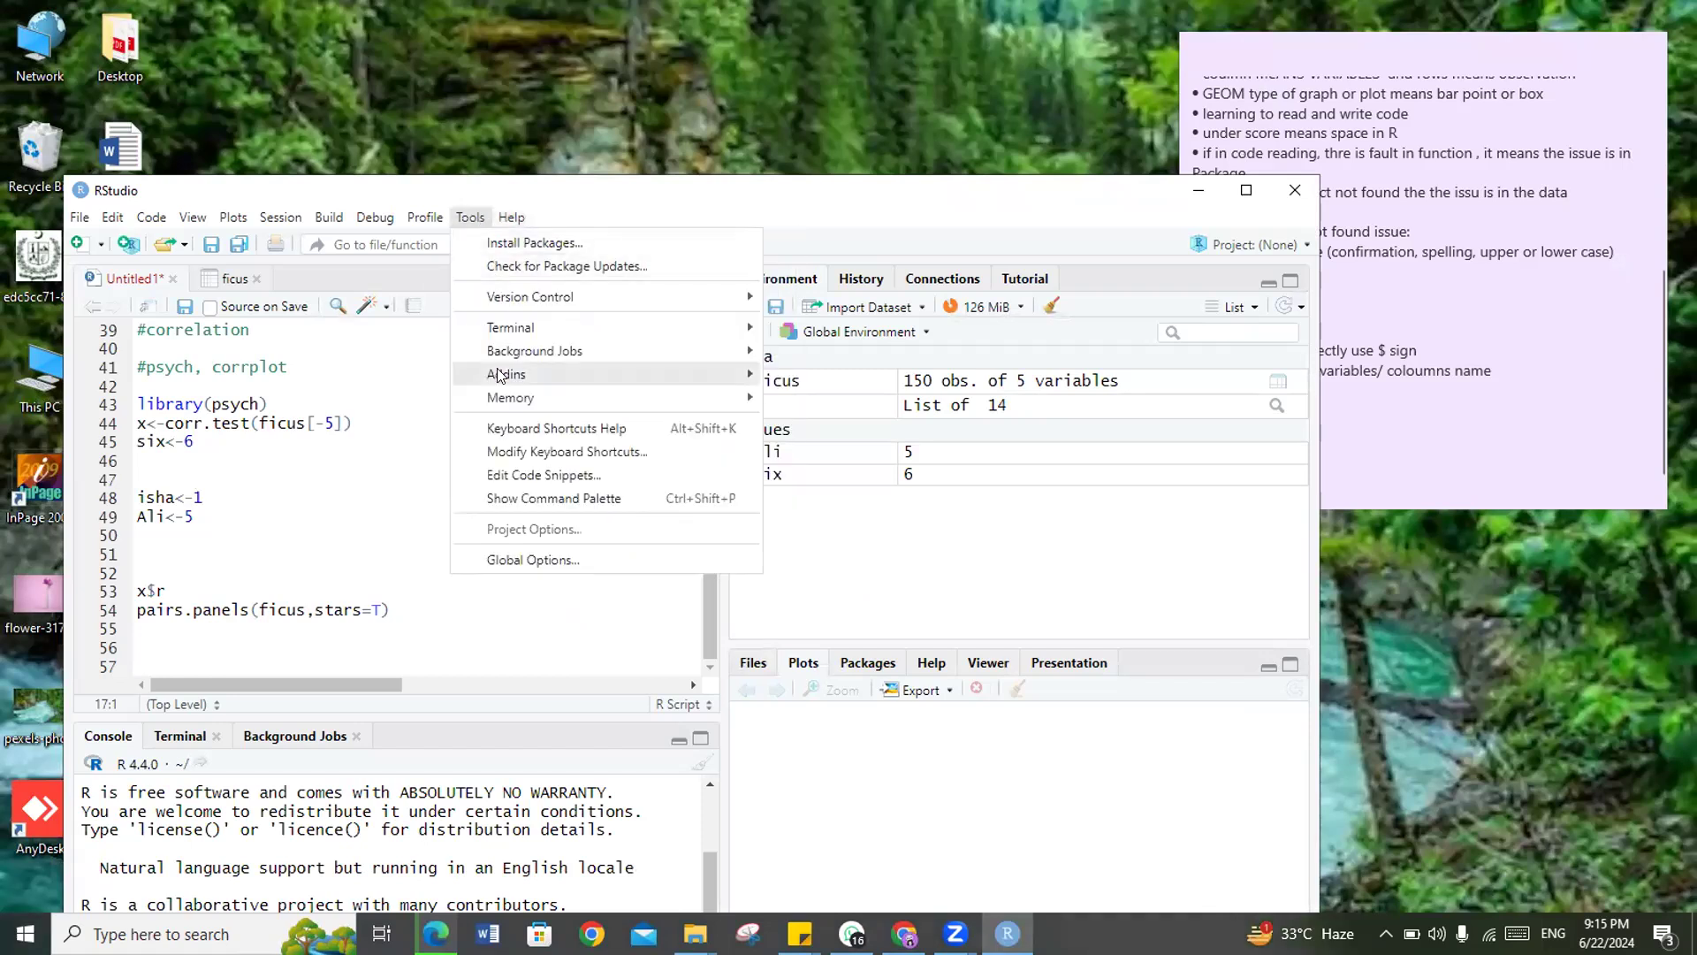
{"action": "left_click", "coordinate": [531, 560]}
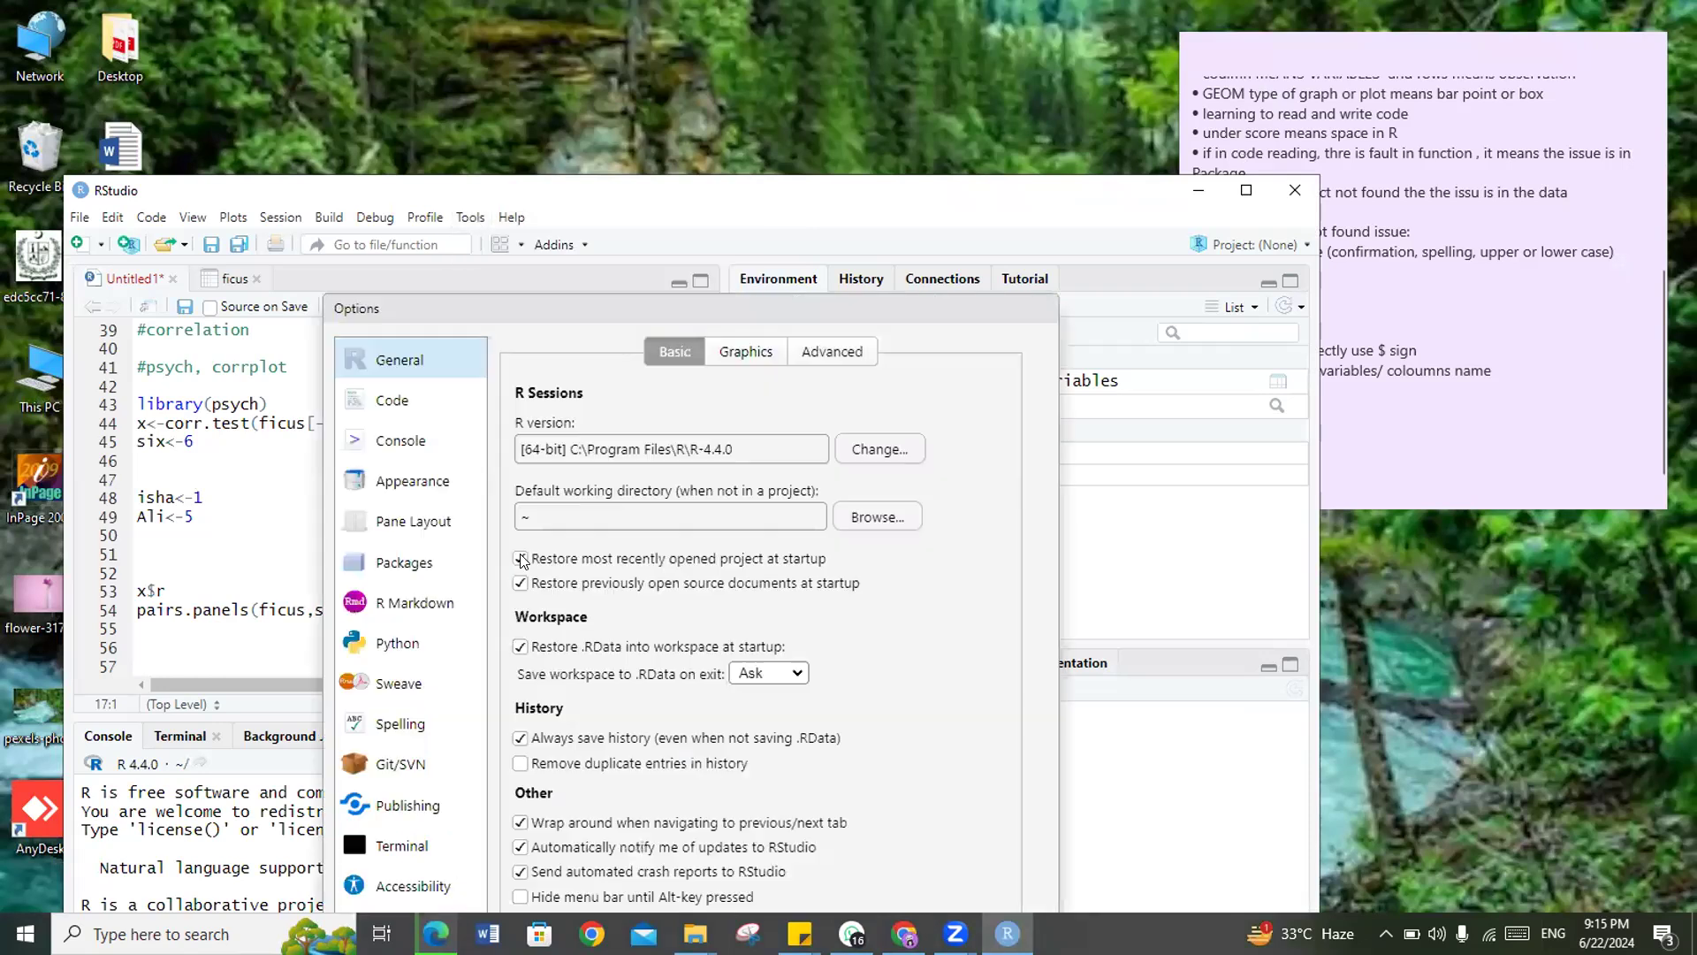
{"action": "left_click_drag", "start_coordinate": [621, 309], "coordinate": [616, 120]}
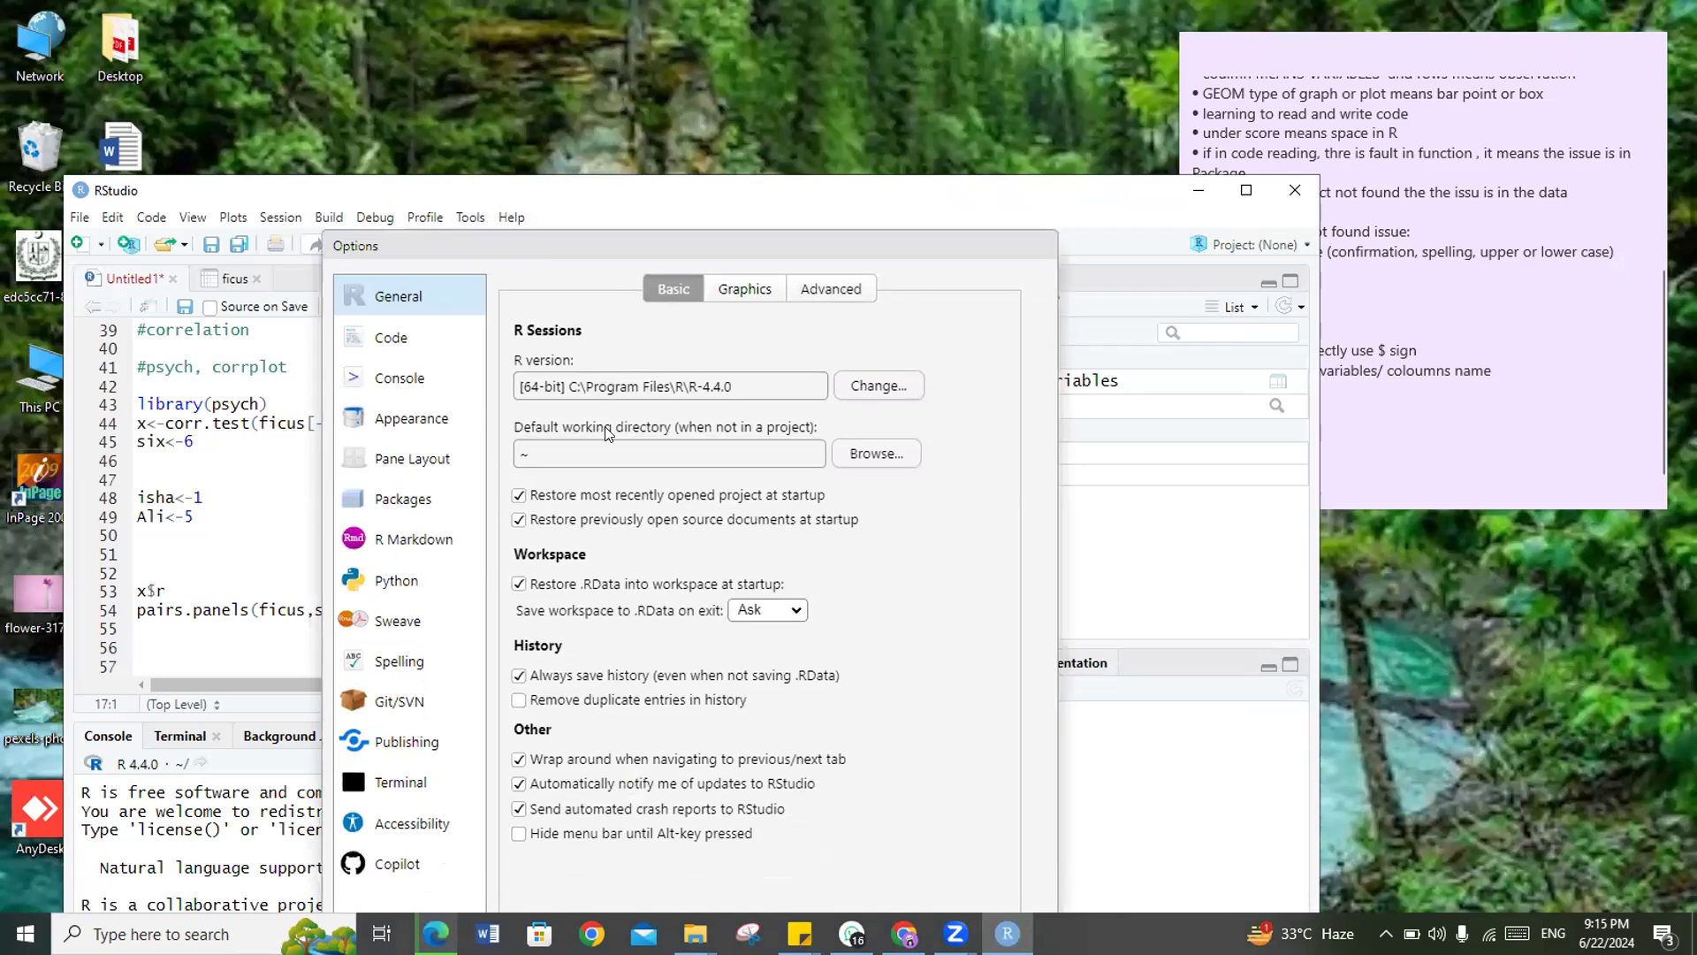